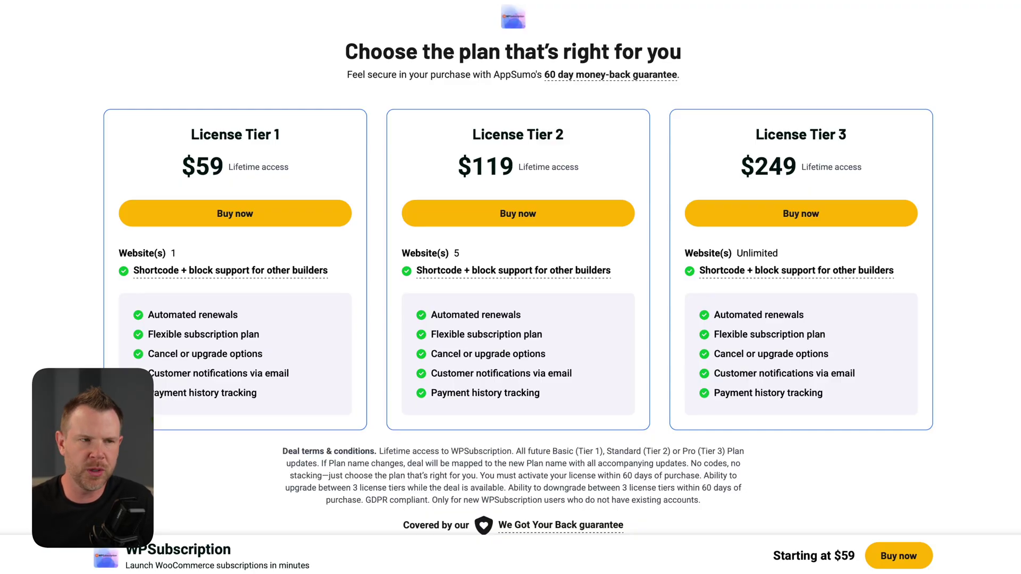
# Scroll through the AppSumo WPSubscription lifetime tiers at $59, $119 and $249.
pyautogui.scroll(-1, 518, 268)
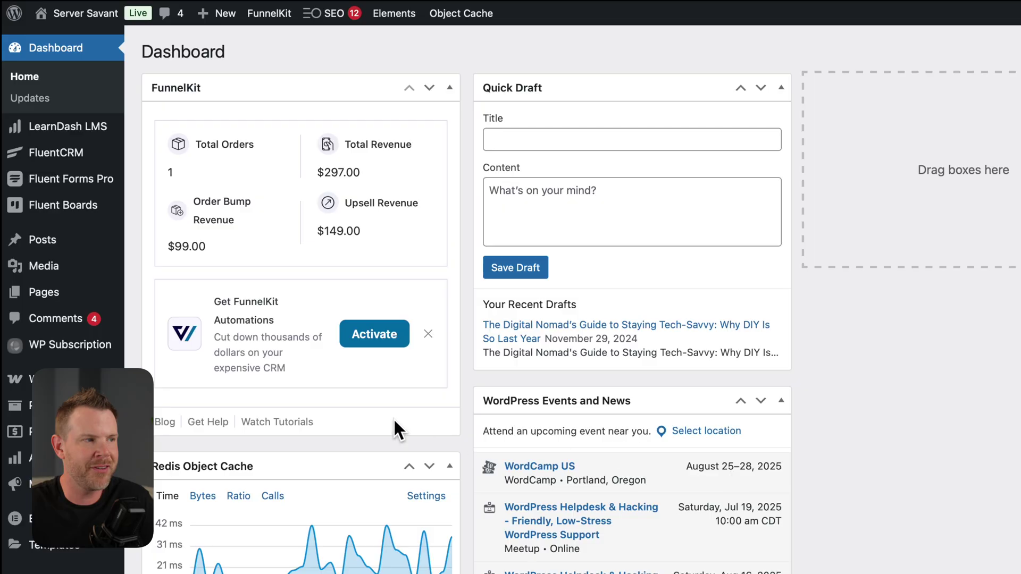
# Go through the WP Subscription, WooCommerce and Products admin menus to reach Add new product.
pyautogui.moveTo(75, 360)
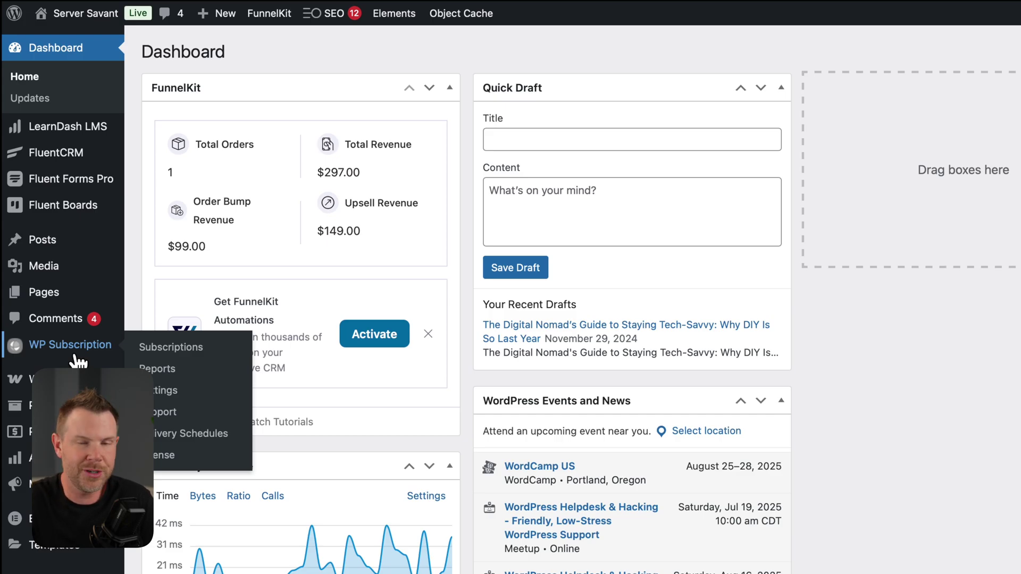
pyautogui.moveTo(78, 380)
pyautogui.moveTo(58, 412)
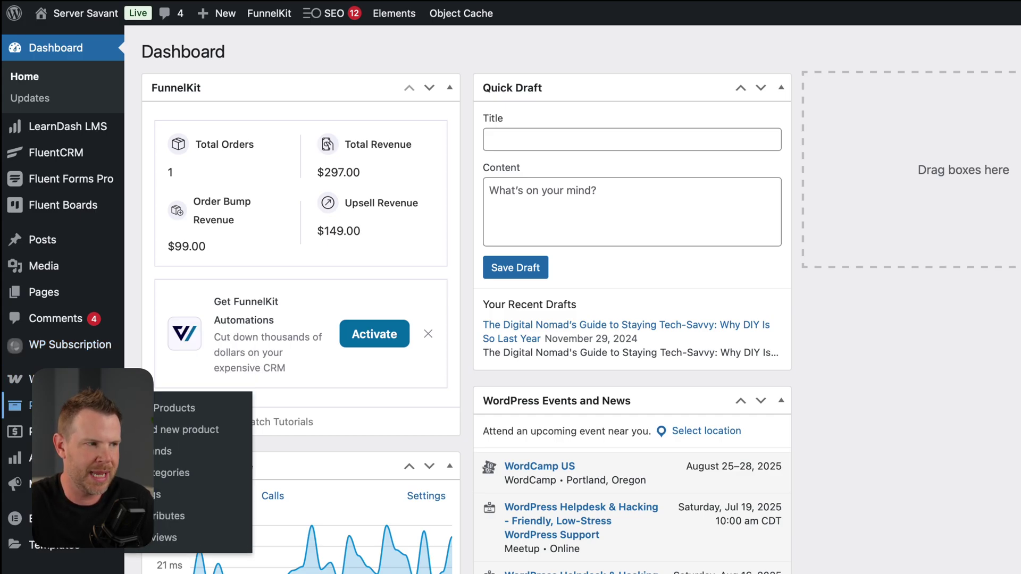
# Name the product 'Yearly Widget' with a $29 regular price and pick the car image.
pyautogui.click(188, 429)
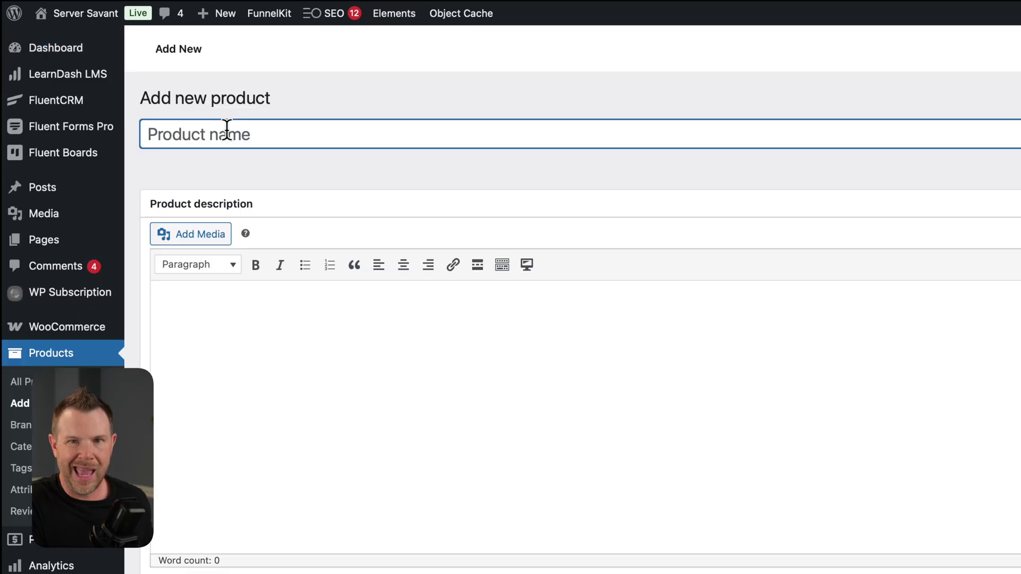
pyautogui.write('Yearly Widget')
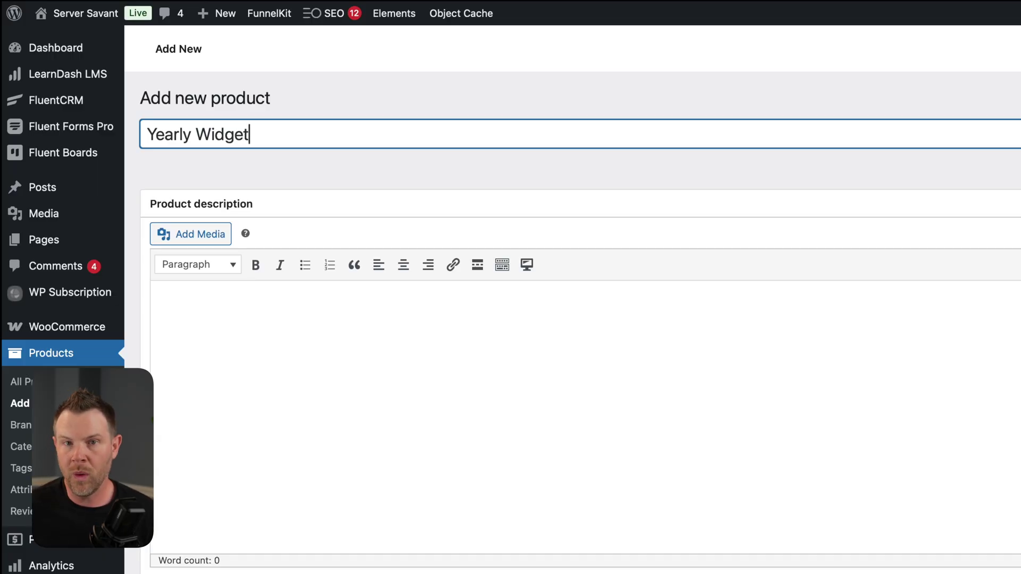
pyautogui.click(460, 401)
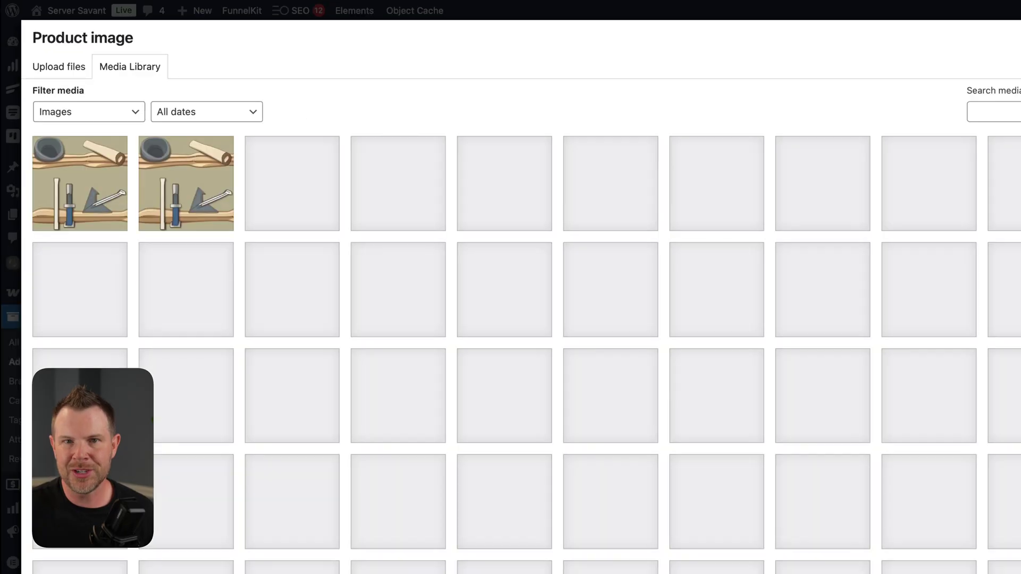
pyautogui.click(826, 287)
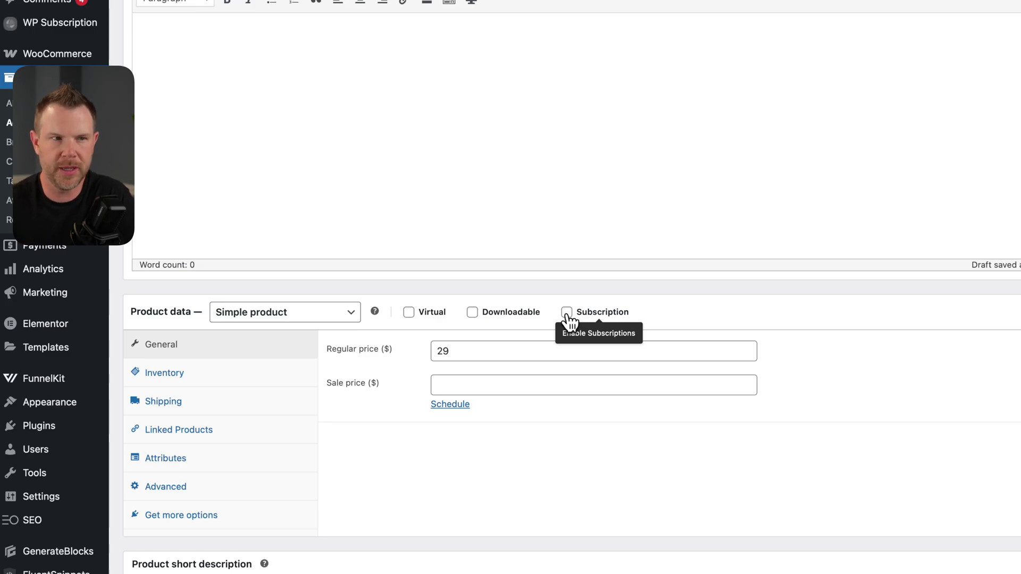
# Review the product type options but leave Yearly Widget as a Simple product.
pyautogui.click(303, 320)
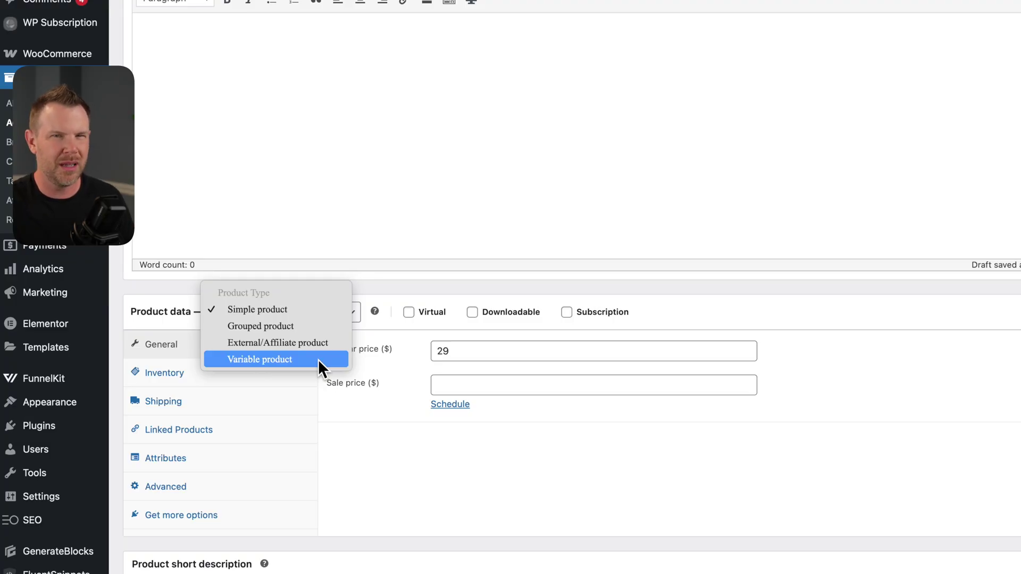
pyautogui.press('Escape')
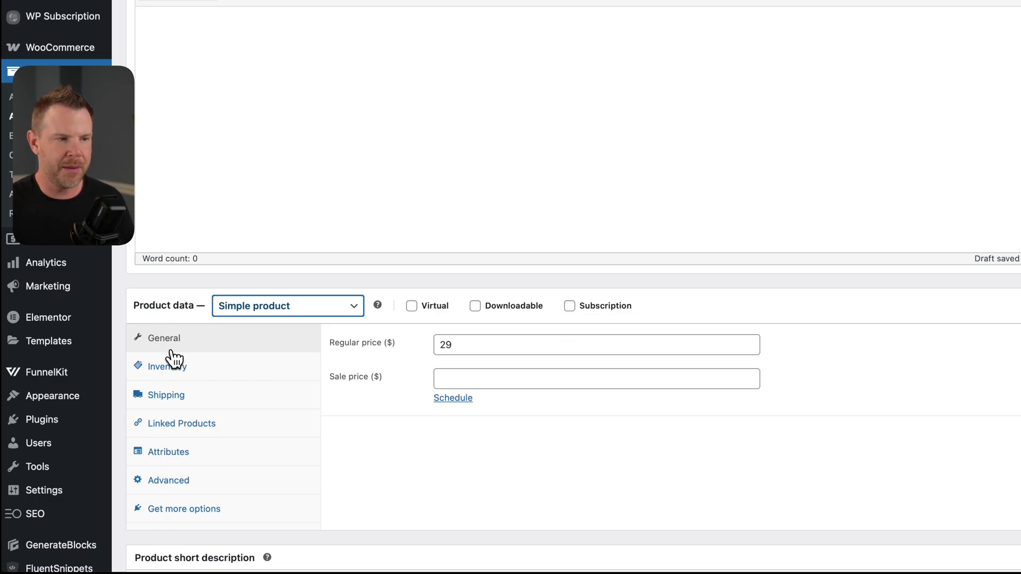
# Mark Yearly Widget as a subscription product and bring up its subscription settings.
pyautogui.click(569, 307)
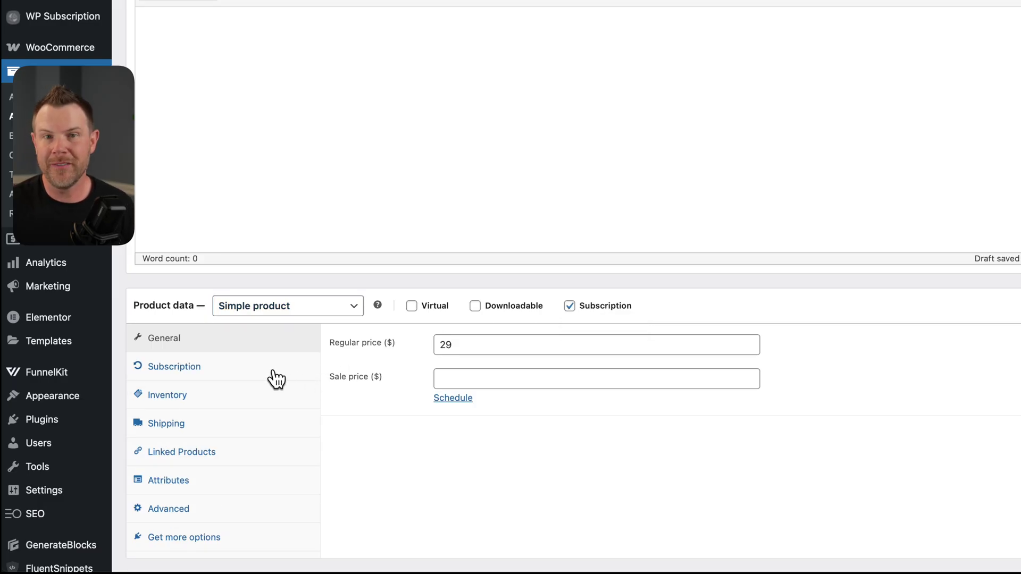
pyautogui.click(183, 375)
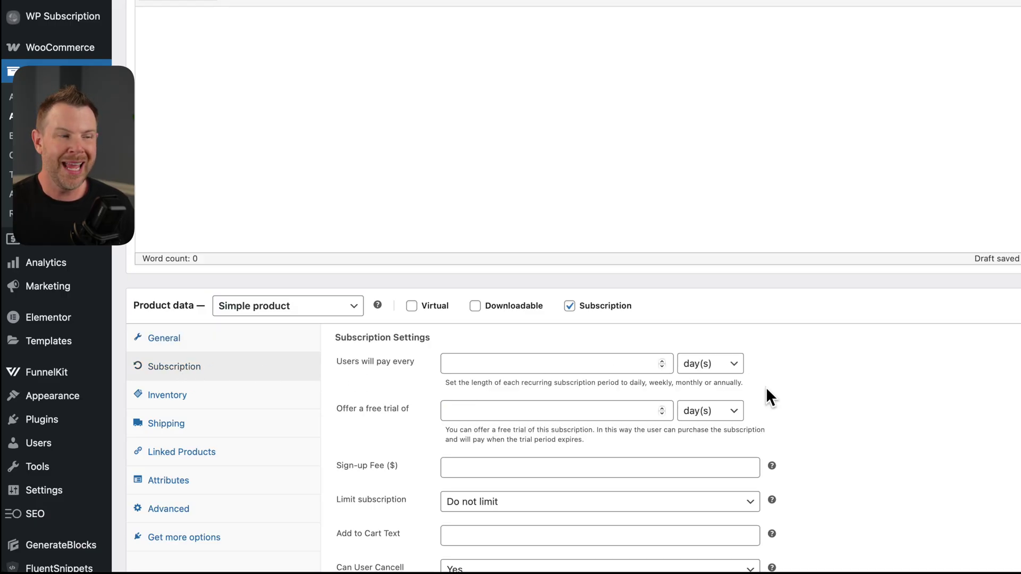
pyautogui.scroll(-1, 944, 420)
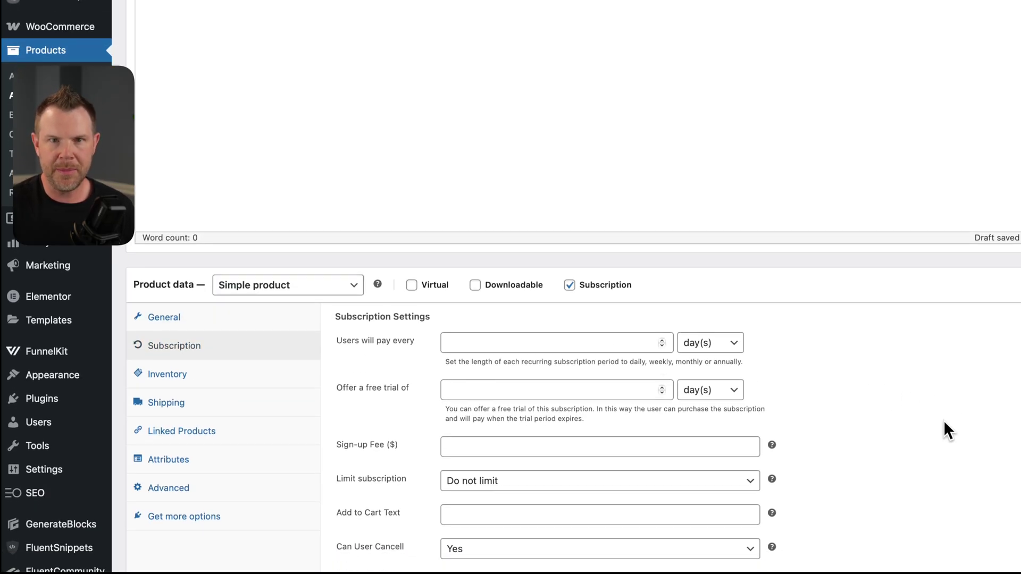
pyautogui.scroll(-5, 943, 423)
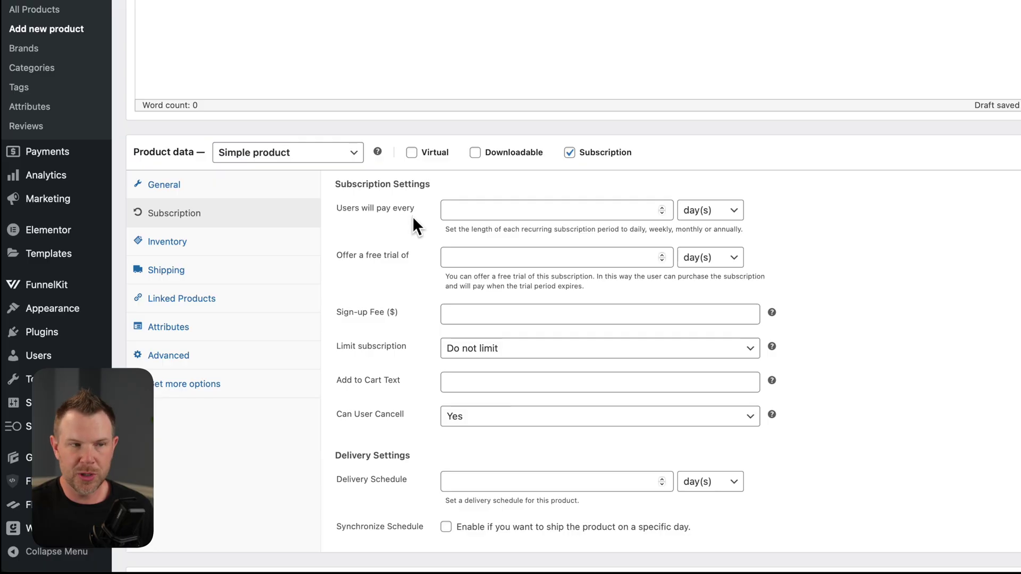
# Set the billing schedule so users pay every 1 month.
pyautogui.click(733, 209)
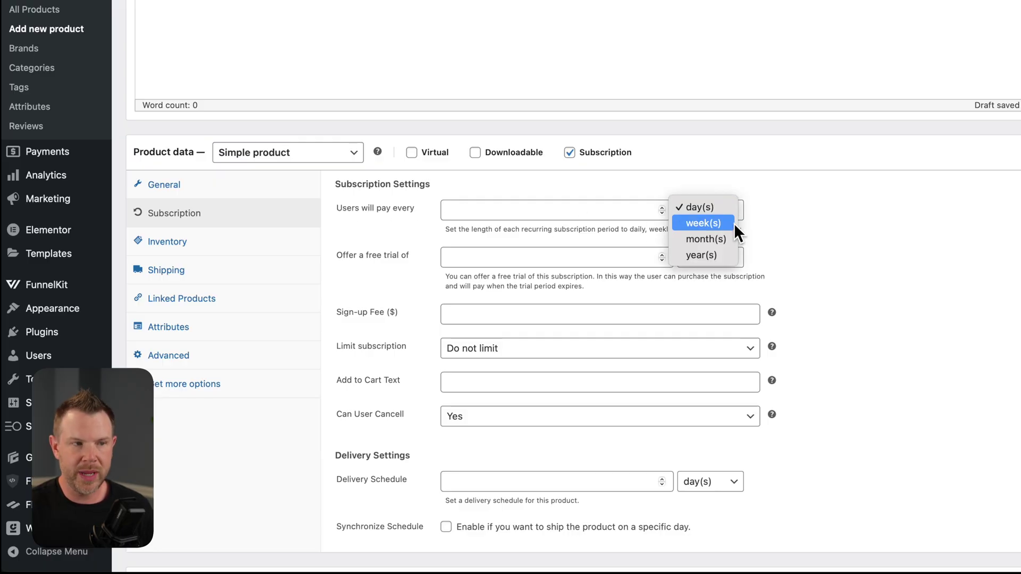
pyautogui.click(604, 211)
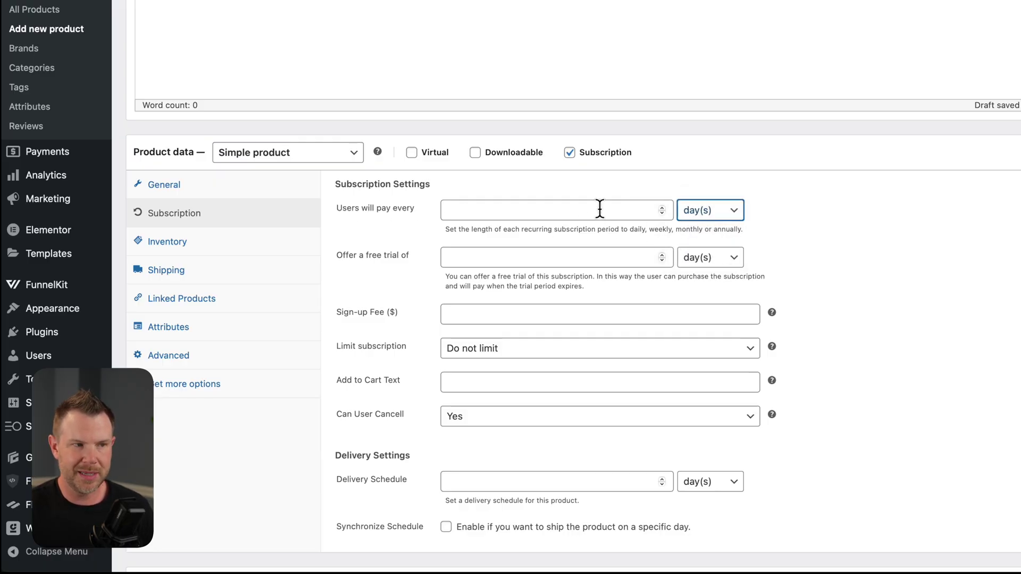
pyautogui.click(604, 211)
pyautogui.click(731, 211)
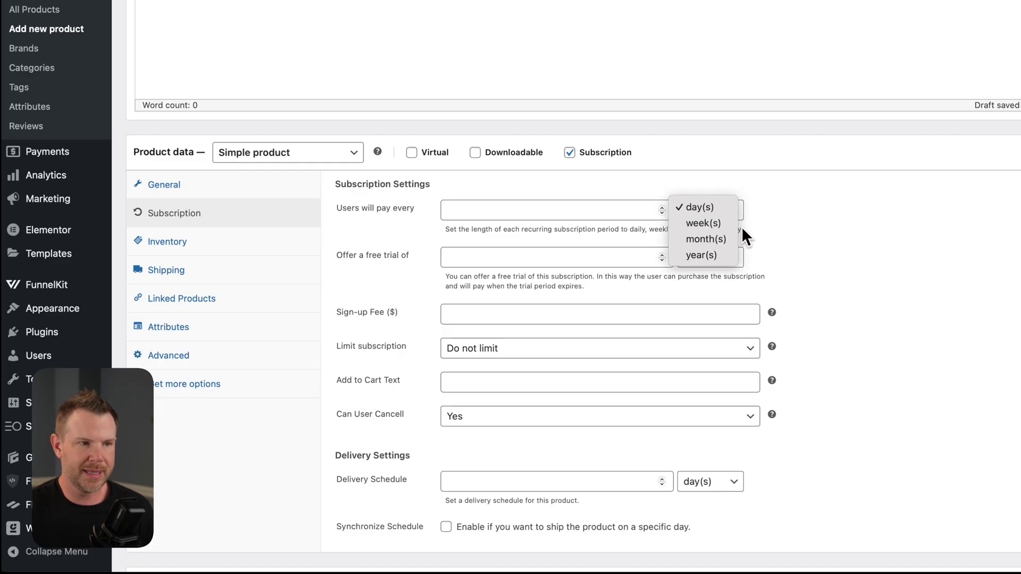
pyautogui.click(716, 256)
pyautogui.click(588, 209)
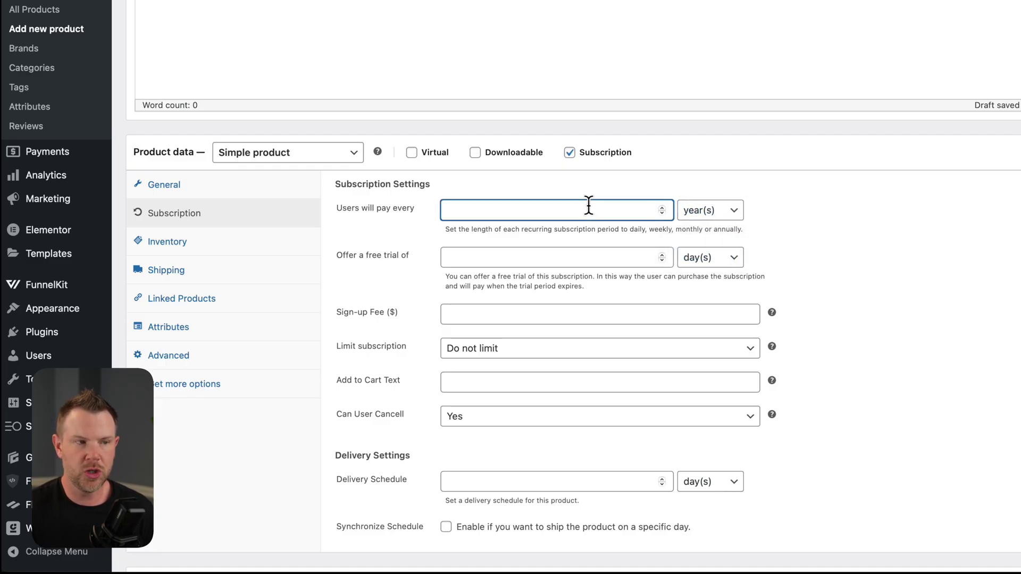
pyautogui.write('1')
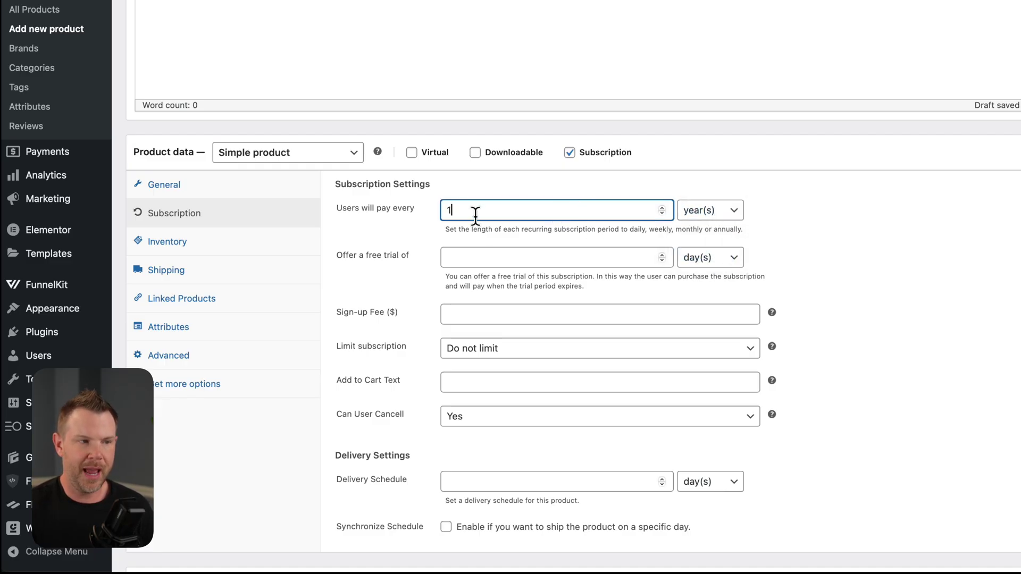
pyautogui.click(715, 211)
pyautogui.click(719, 193)
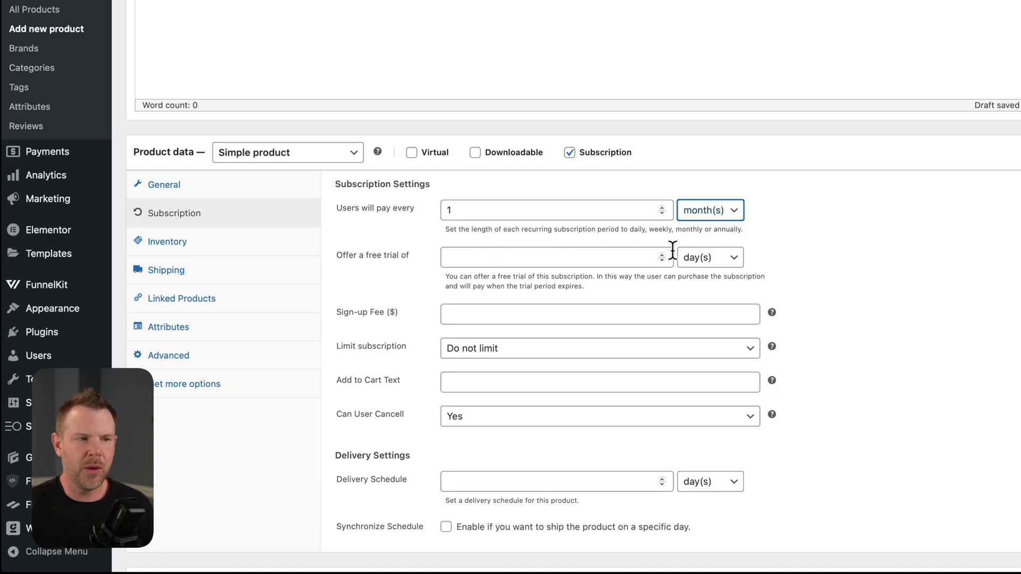
# Leave the free trial blank, clearing the 7 that was entered.
pyautogui.click(604, 257)
pyautogui.write('7')
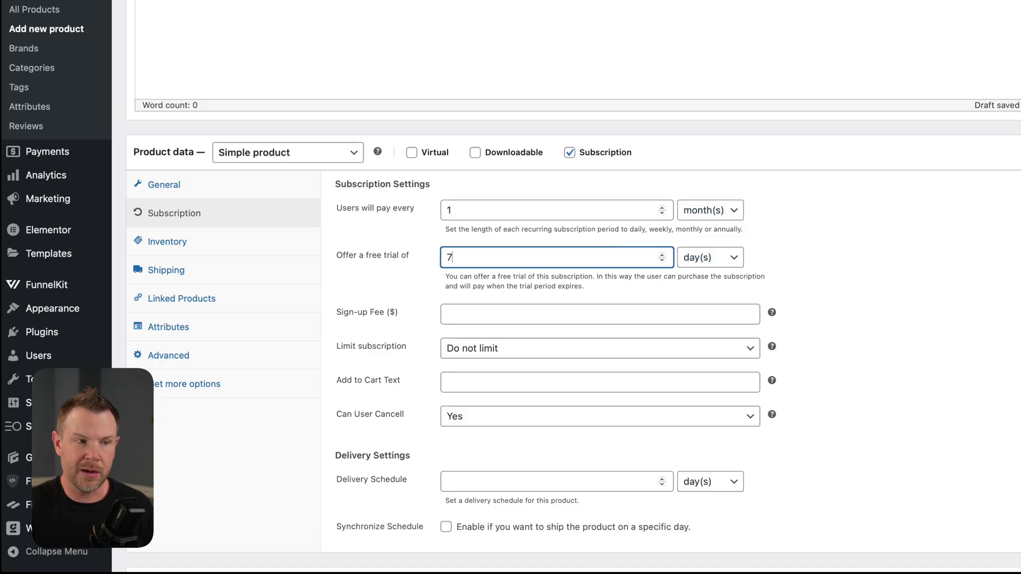
pyautogui.press('BackSpace')
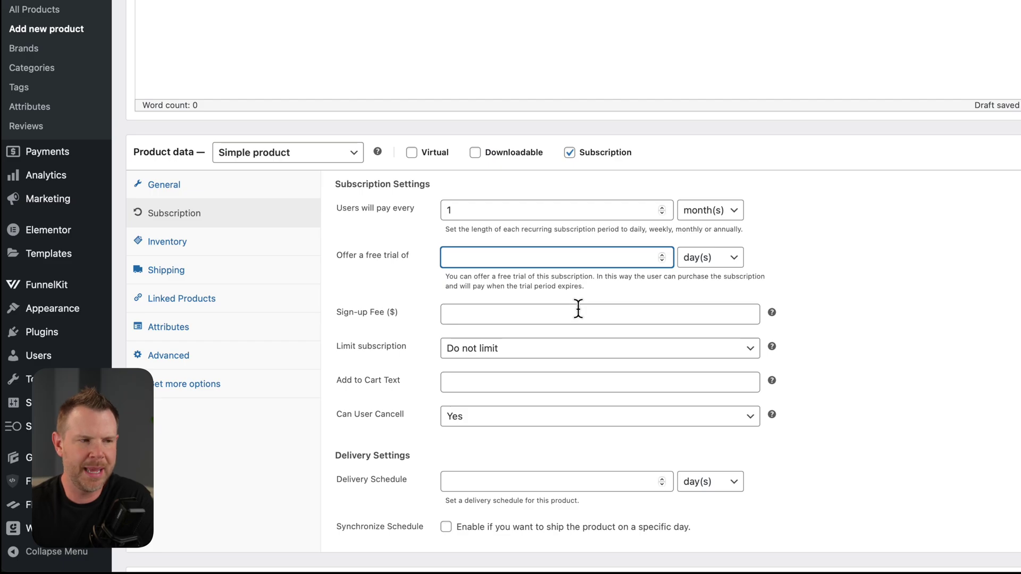
# Keep the subscription purchase limit on Do not limit.
pyautogui.click(338, 354)
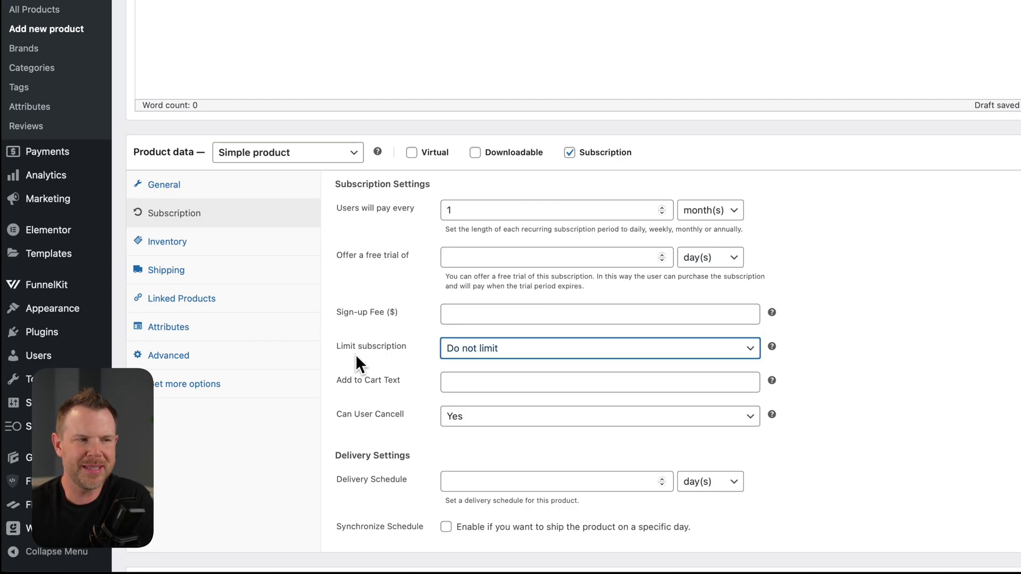
pyautogui.click(642, 348)
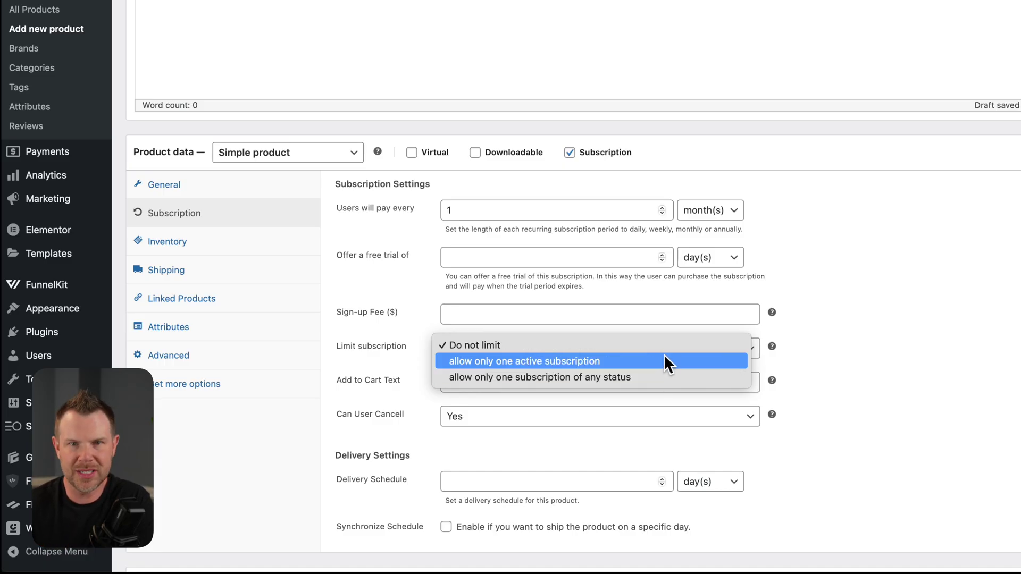
pyautogui.click(880, 337)
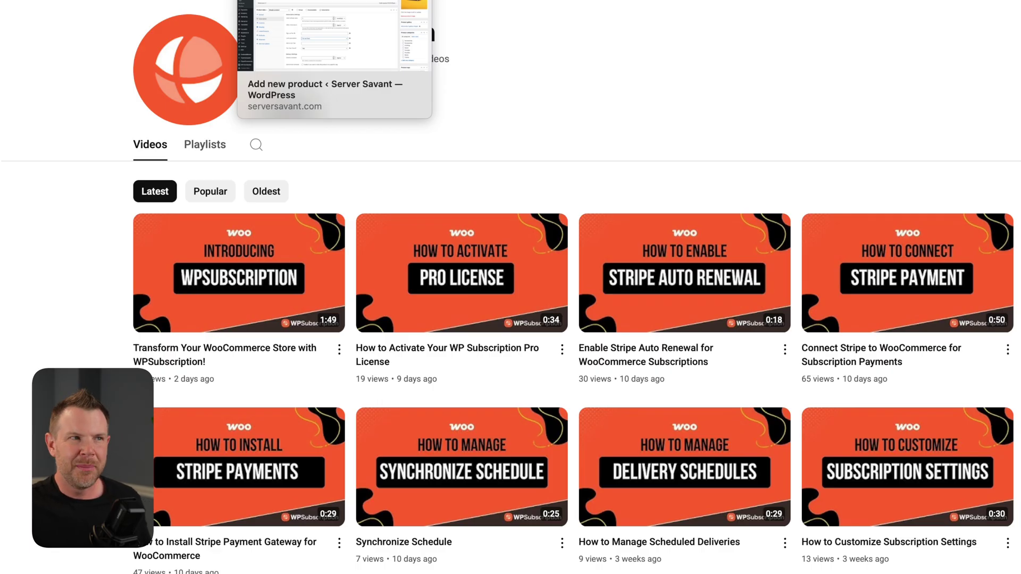
# Back in the product editor, leave Add to Cart Text blank and keep user cancellation at Yes.
pyautogui.click(335, 1)
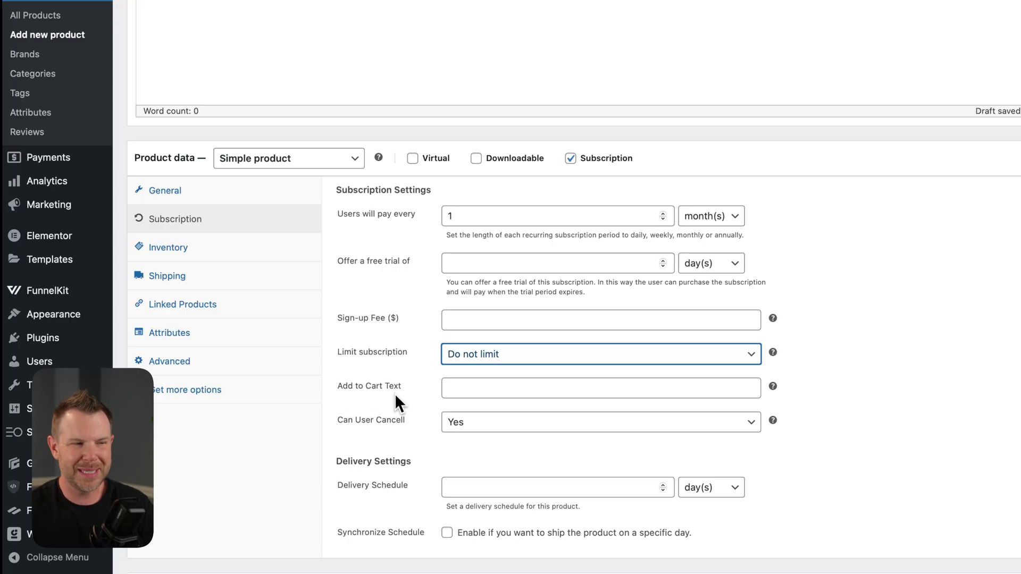
pyautogui.click(477, 388)
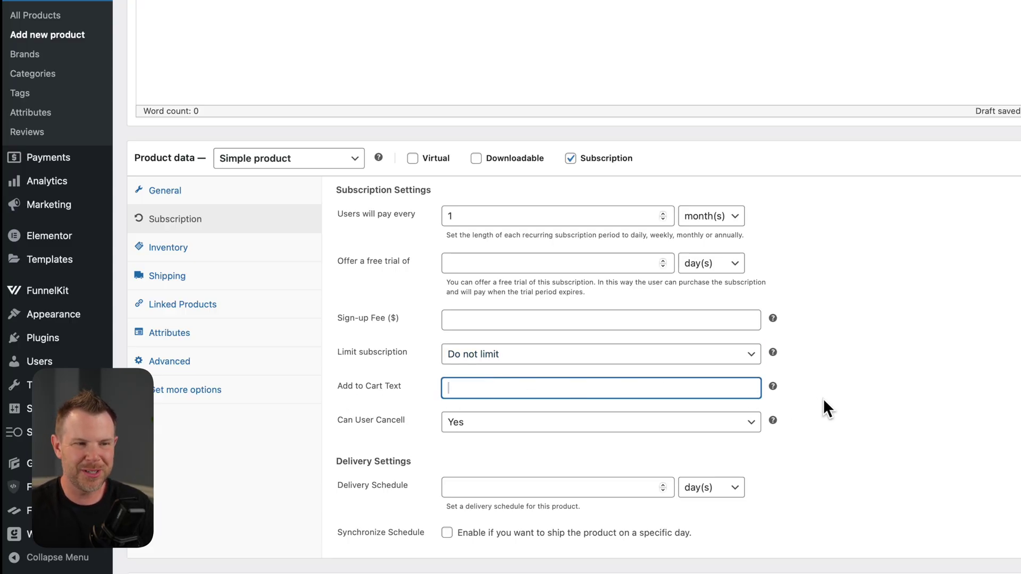
pyautogui.moveTo(774, 385)
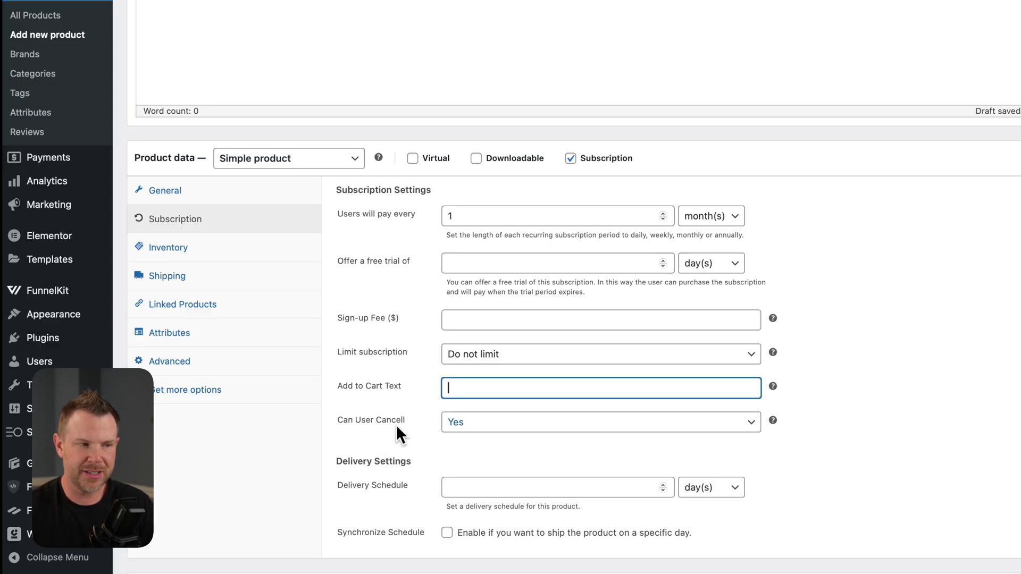
pyautogui.click(537, 424)
pyautogui.click(531, 435)
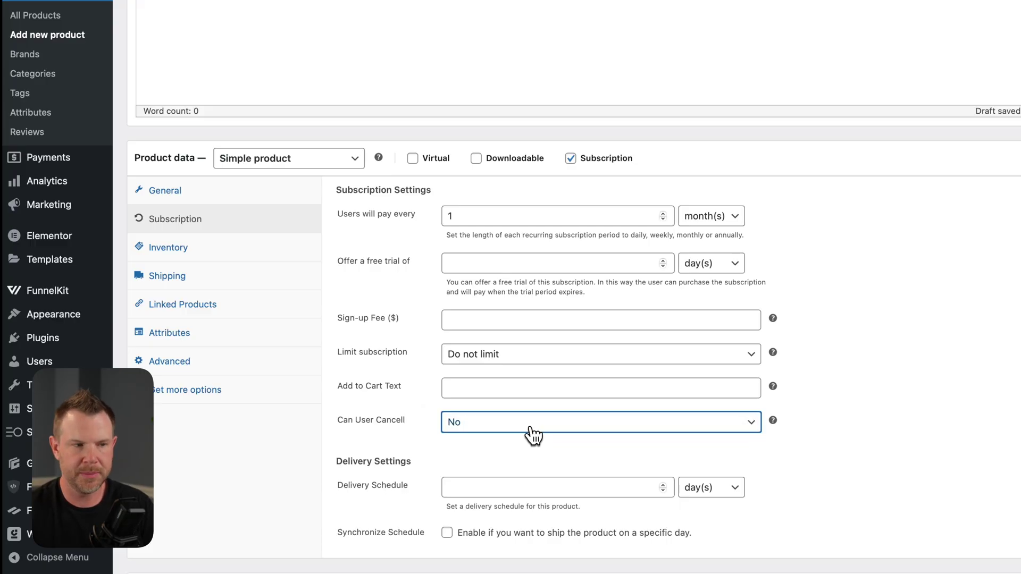
pyautogui.click(531, 429)
pyautogui.click(518, 402)
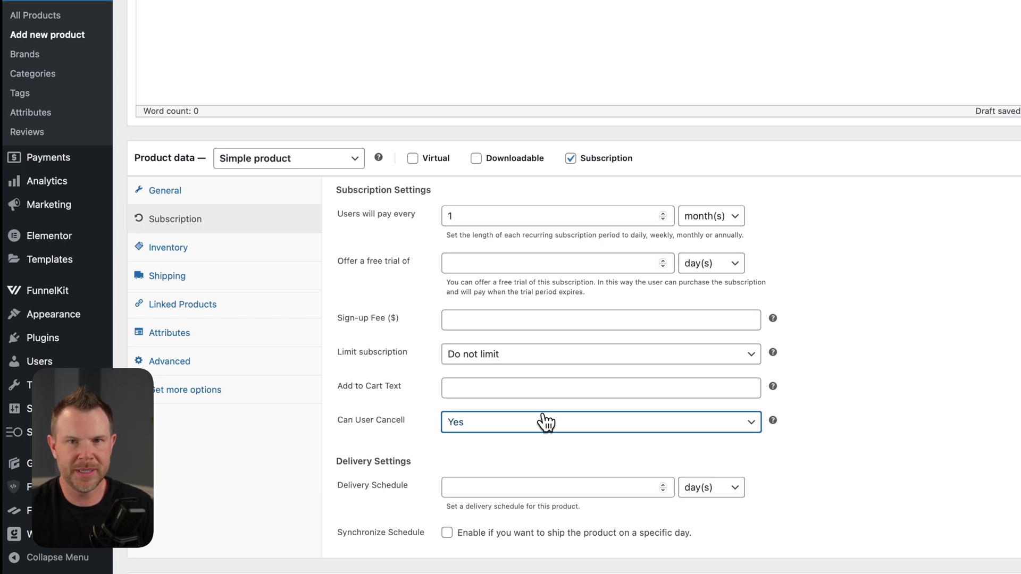
pyautogui.scroll(-3, 342, 393)
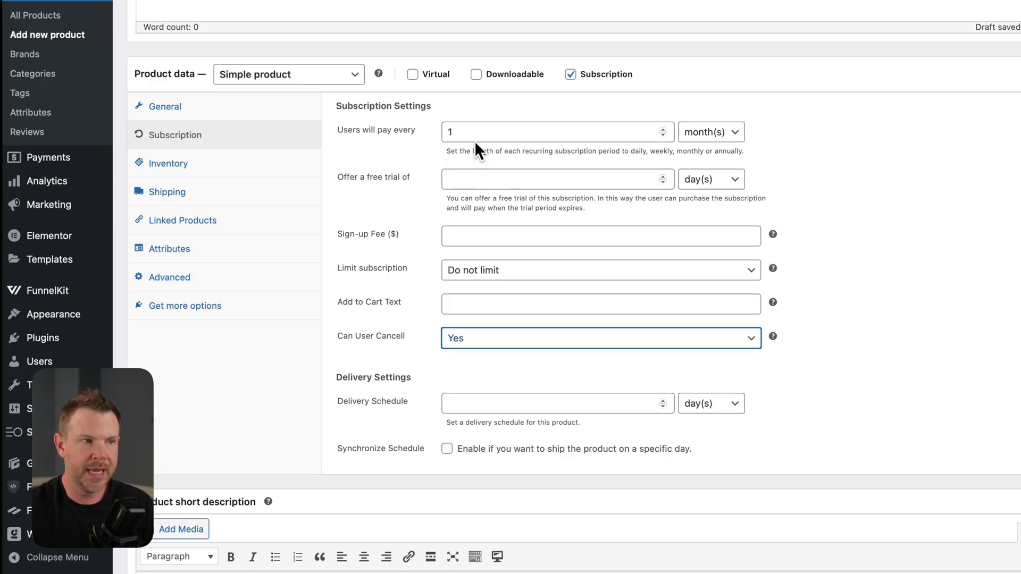
pyautogui.click(413, 75)
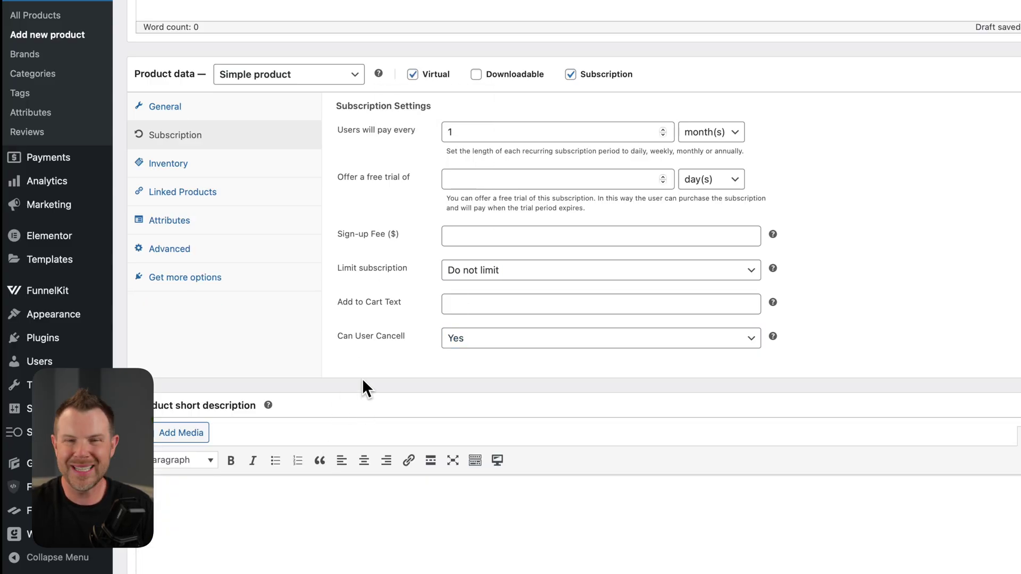
pyautogui.click(413, 75)
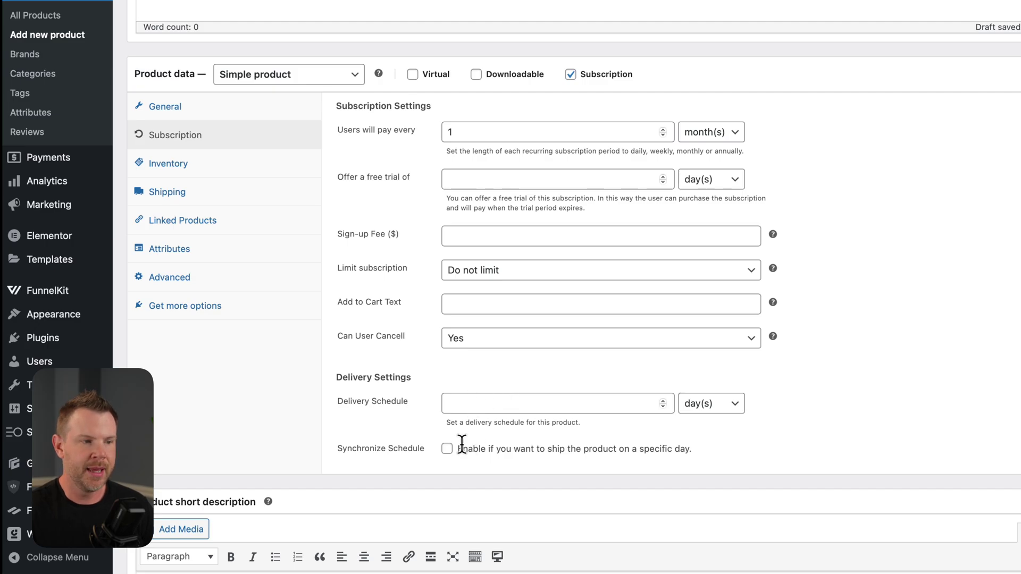
# Enable Synchronize Schedule with deliveries synchronized to Monday.
pyautogui.click(447, 450)
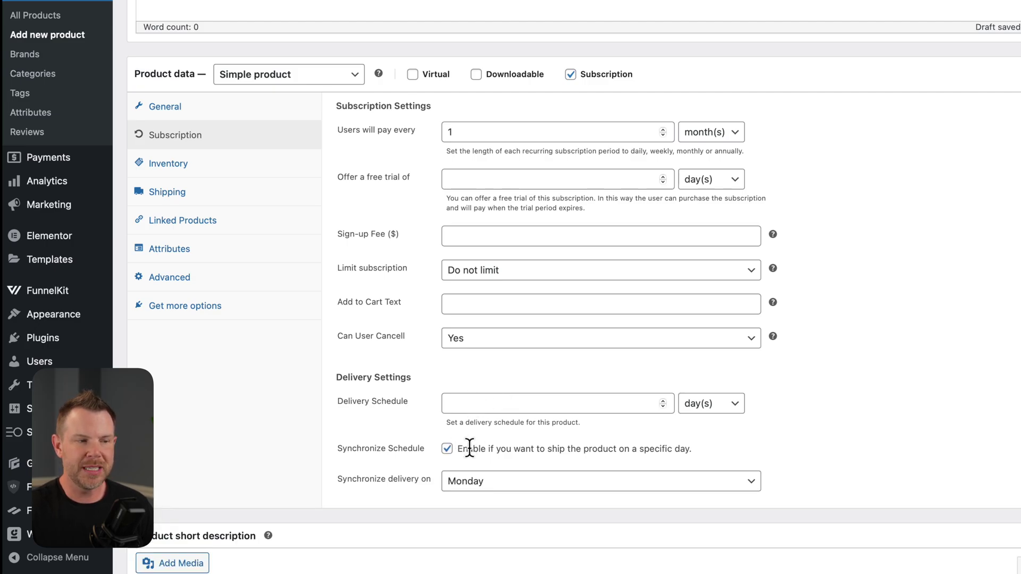
pyautogui.click(481, 481)
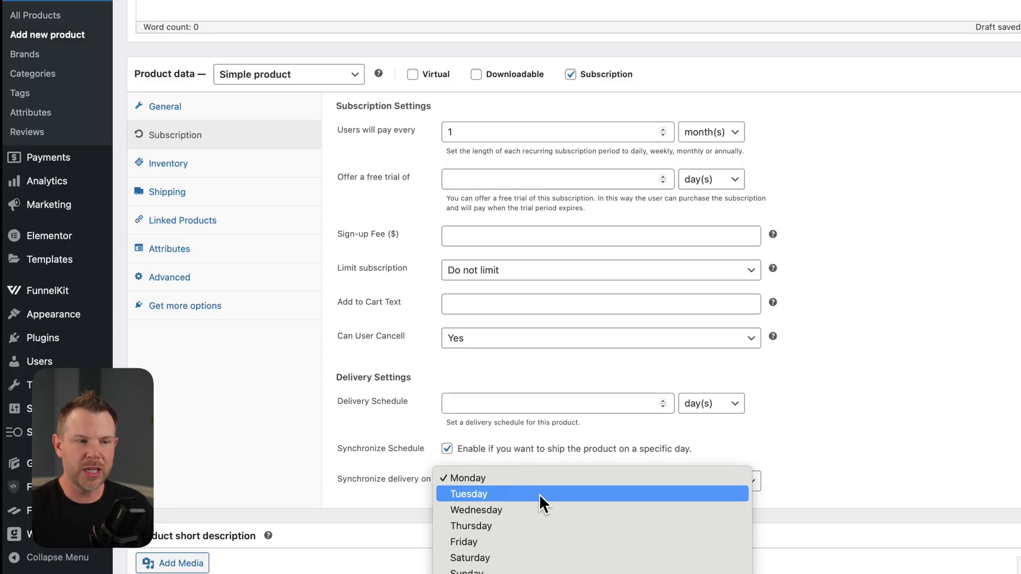
pyautogui.click(642, 433)
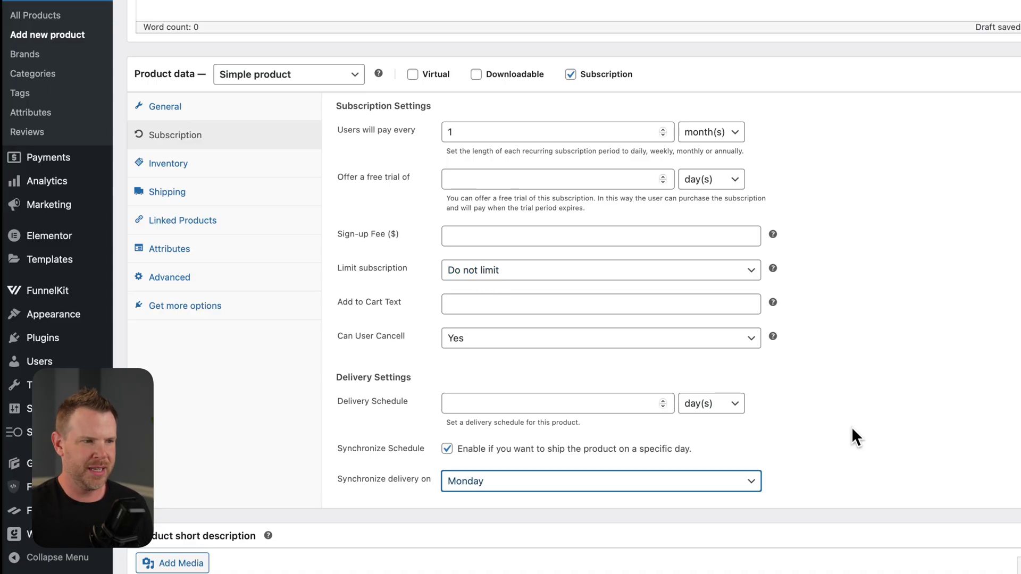
# Paste 'Get widgets every year.' as the description, publish, and open the live product page.
pyautogui.scroll(6, 874, 415)
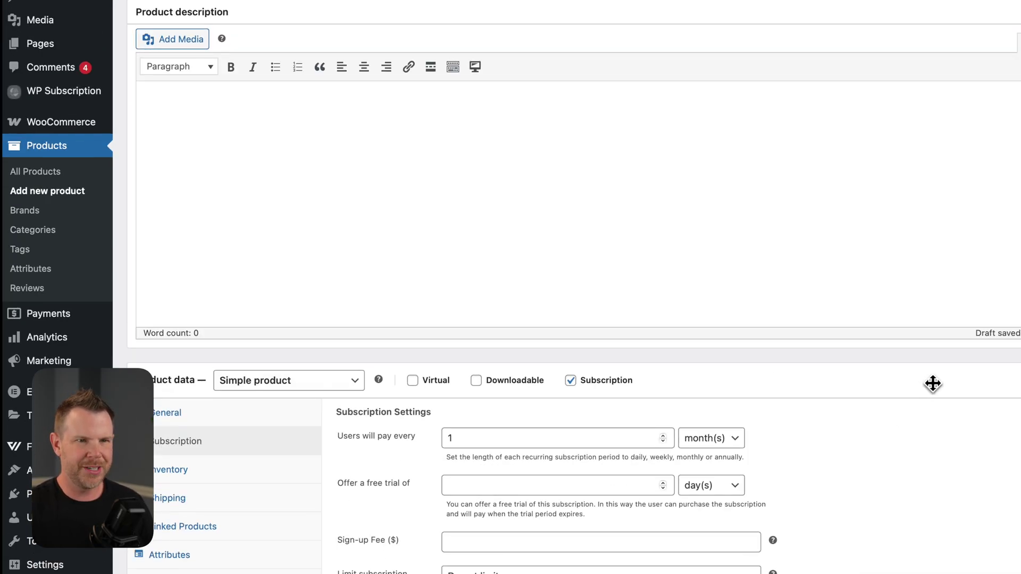
pyautogui.click(657, 191)
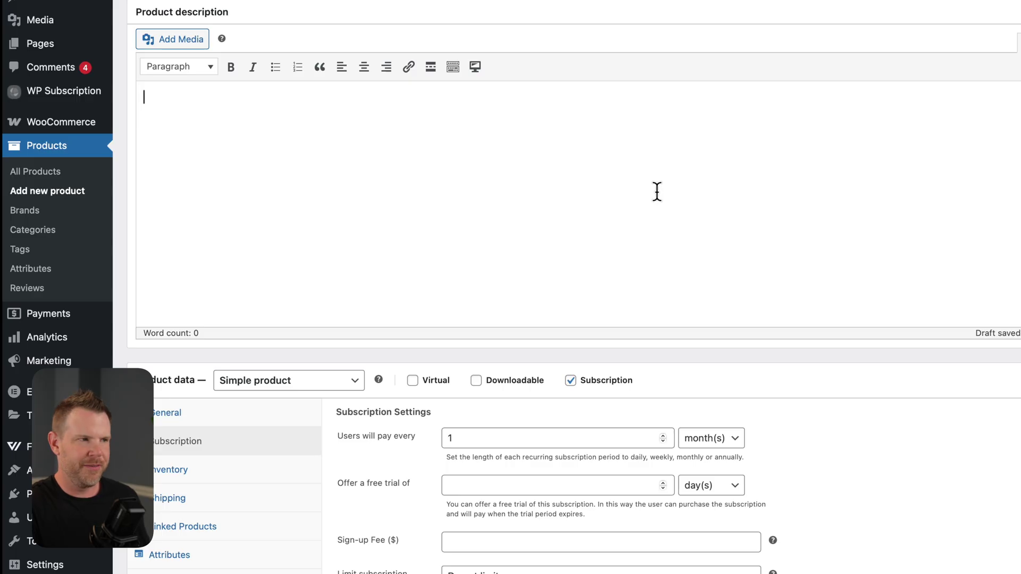
pyautogui.write('Get widgets every year.')
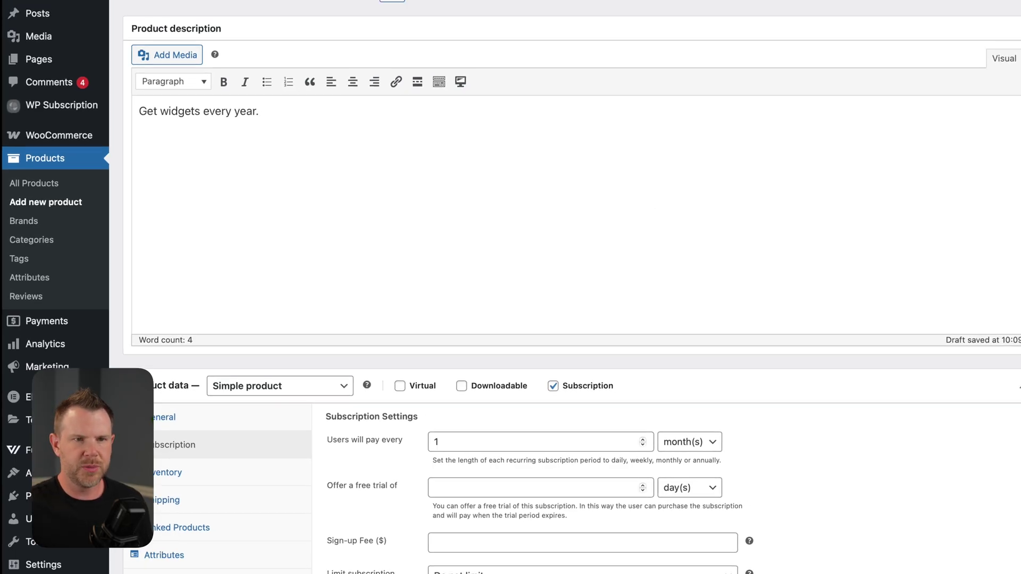
pyautogui.click(981, 231)
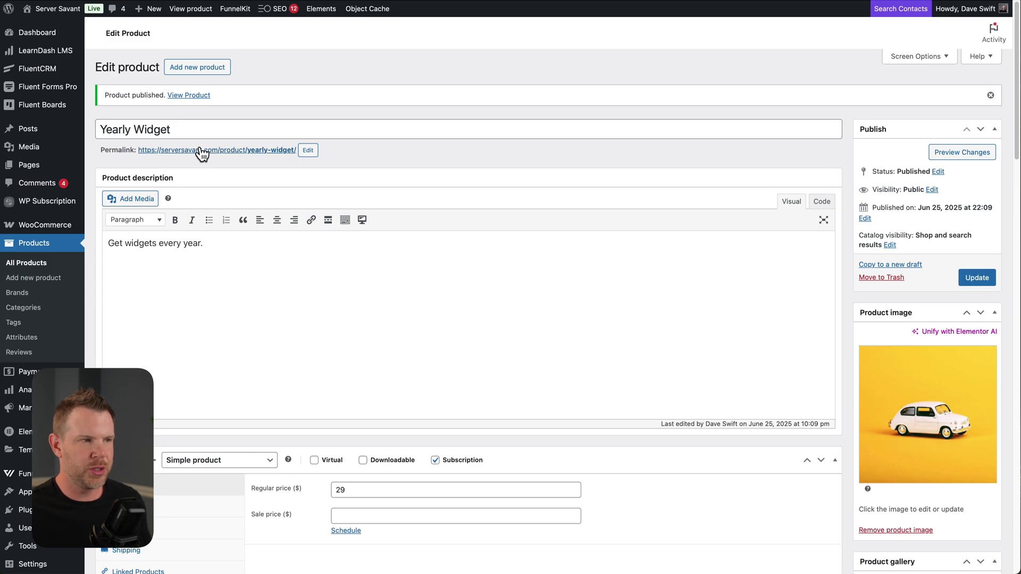
pyautogui.click(243, 153)
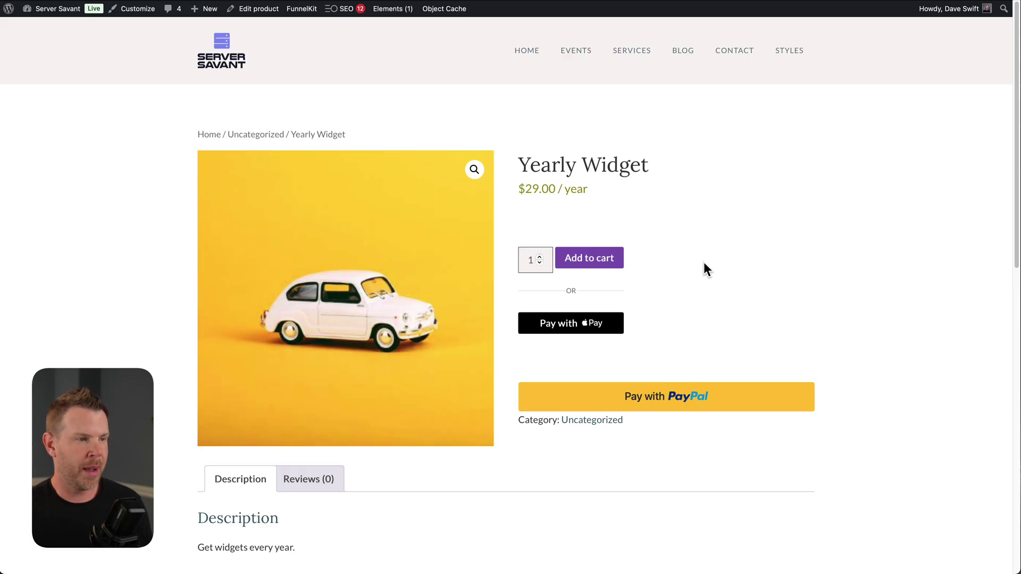
# Add the Yearly Widget at $29.00 / year to the cart.
pyautogui.click(599, 260)
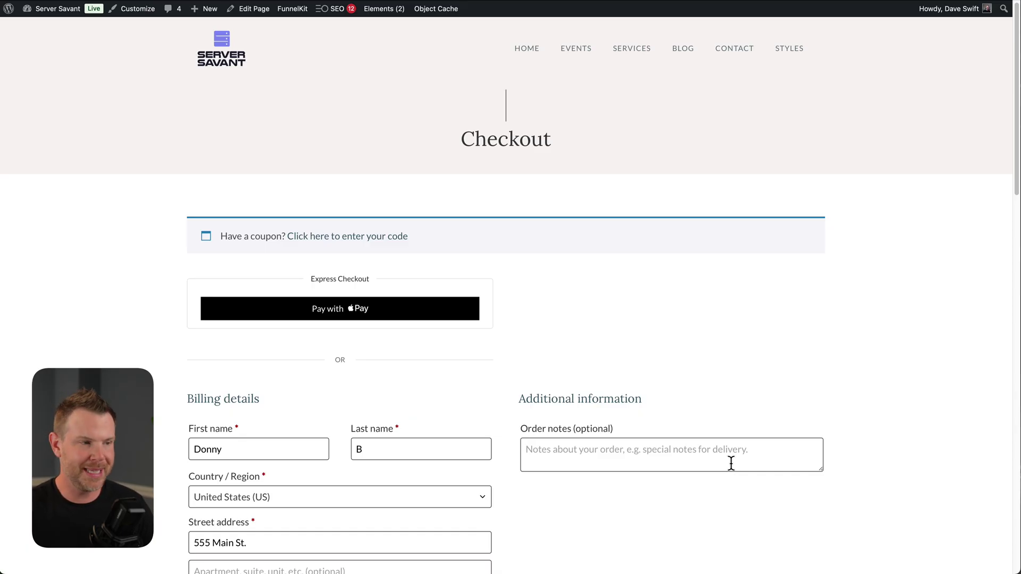
# Place the $29.00/year Yearly Widget order, paying with the saved Stripe credit card.
pyautogui.scroll(-1, 721, 484)
pyautogui.scroll(-12, 721, 484)
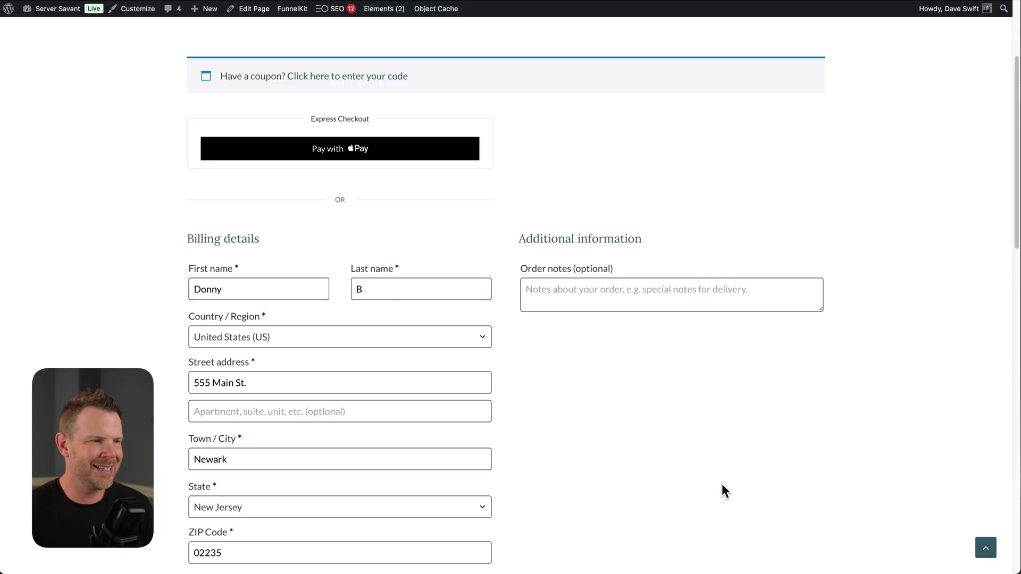
pyautogui.scroll(-4, 723, 484)
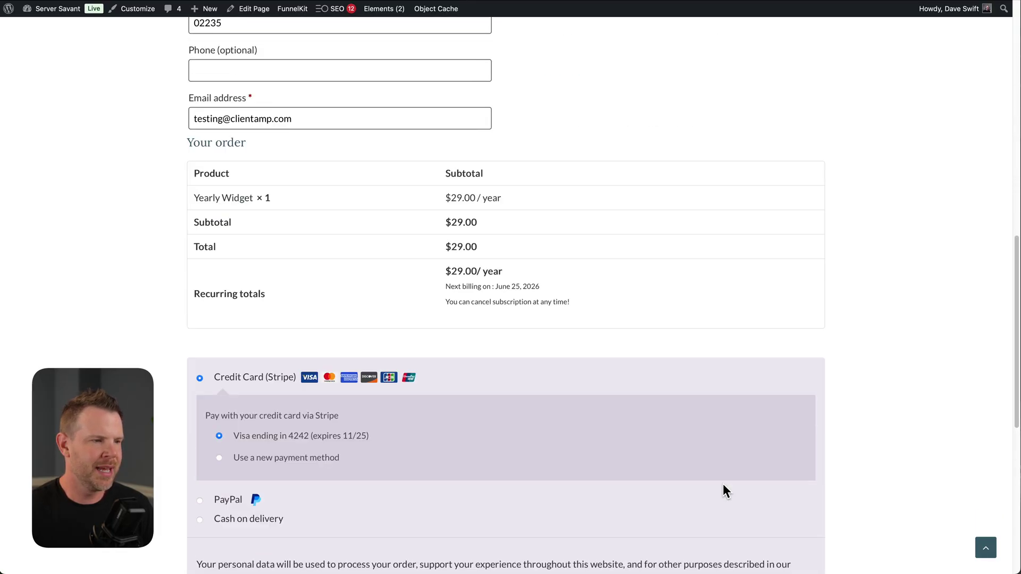
pyautogui.scroll(-2, 501, 444)
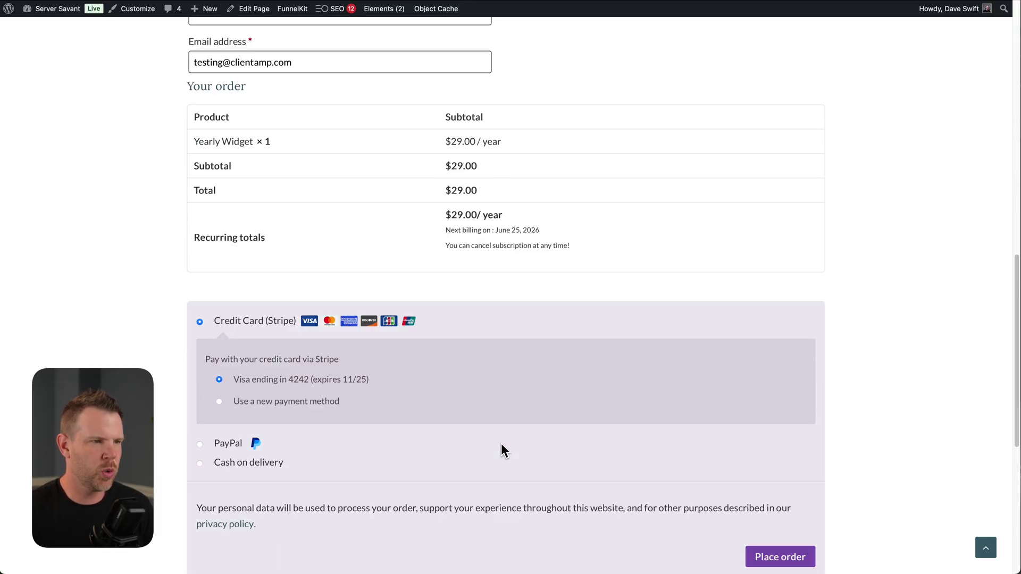
pyautogui.scroll(-1, 501, 443)
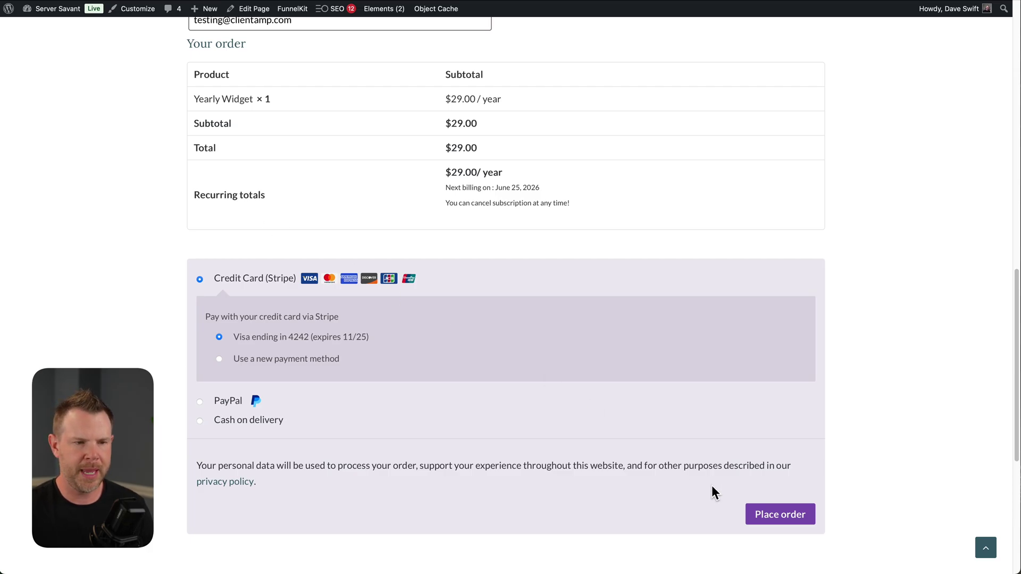
pyautogui.click(792, 518)
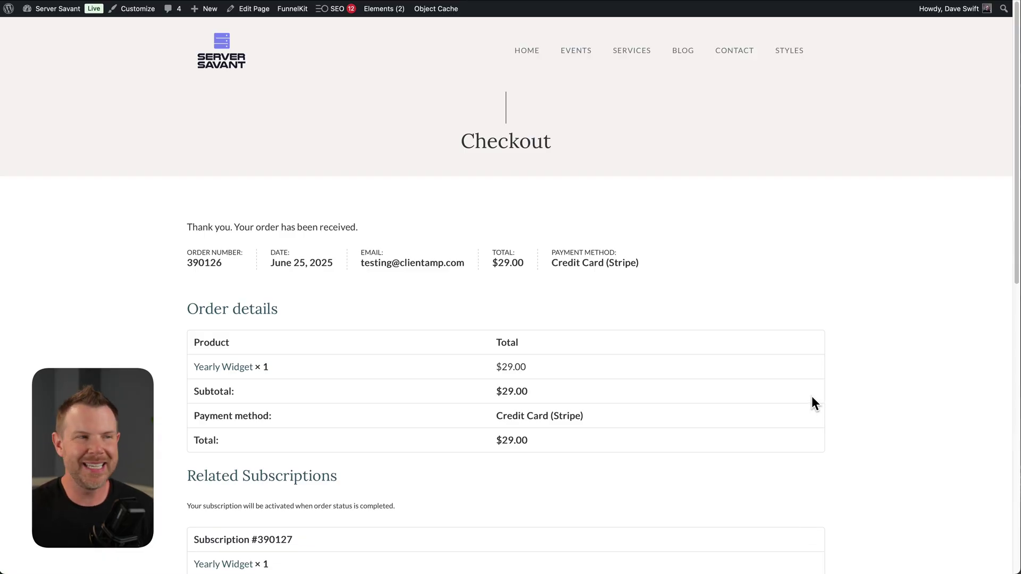
# Scroll the order received page to the active Yearly Widget subscription under Related Subscriptions.
pyautogui.scroll(-3, 636, 468)
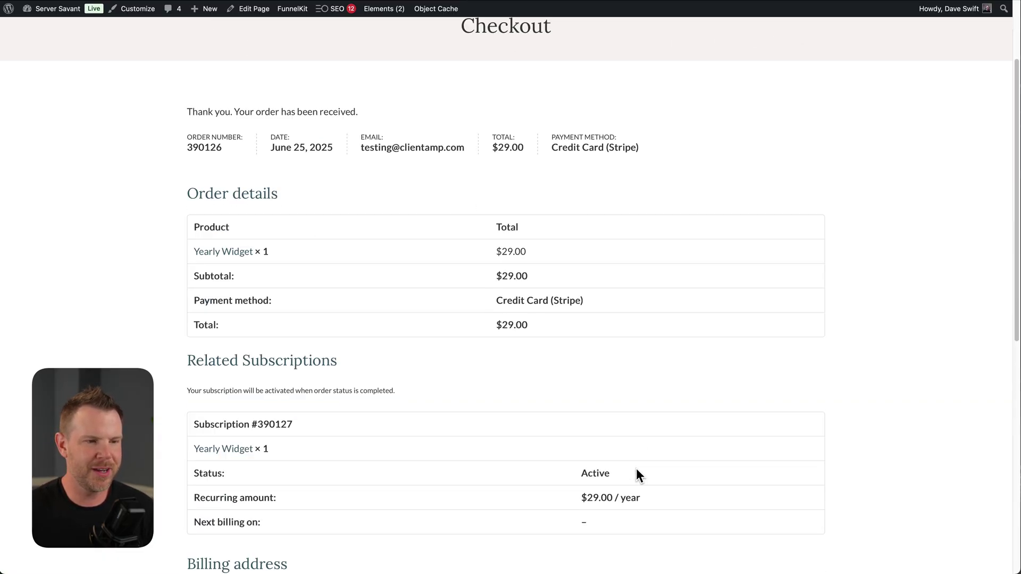
pyautogui.scroll(-2, 729, 480)
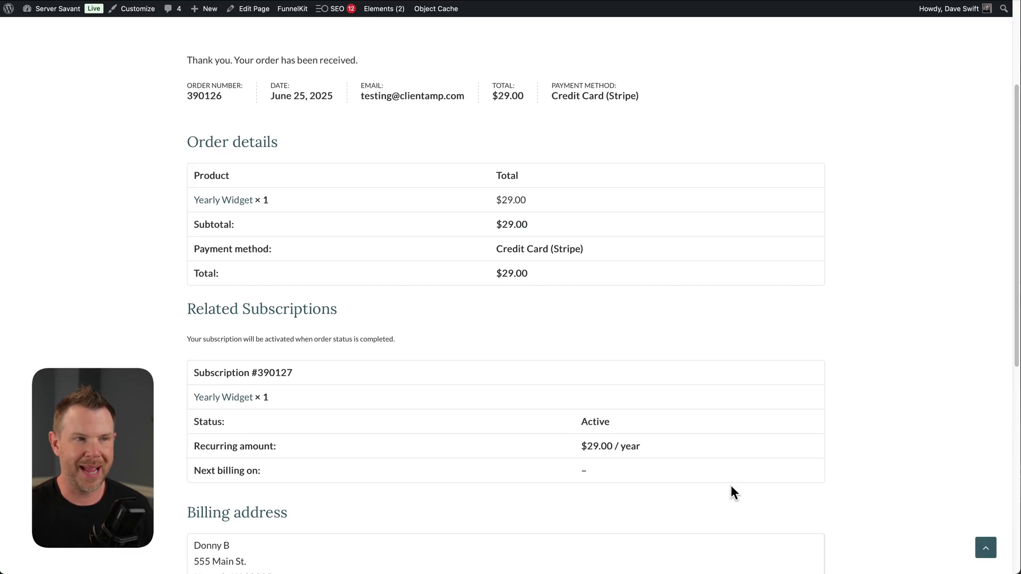
pyautogui.scroll(4, 731, 486)
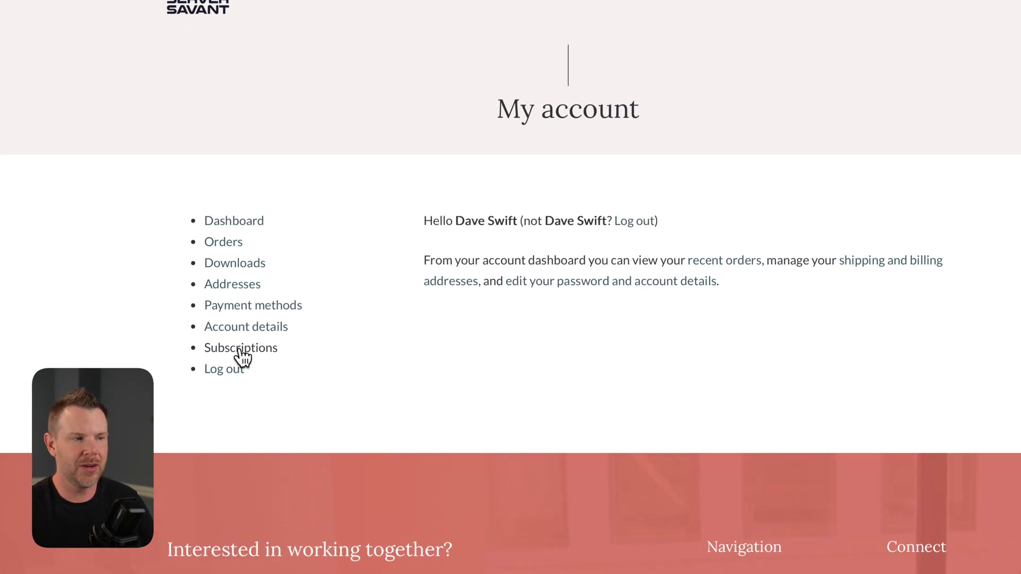
# Open the Yearly Widget subscription's details from the account's Subscriptions list.
pyautogui.click(263, 347)
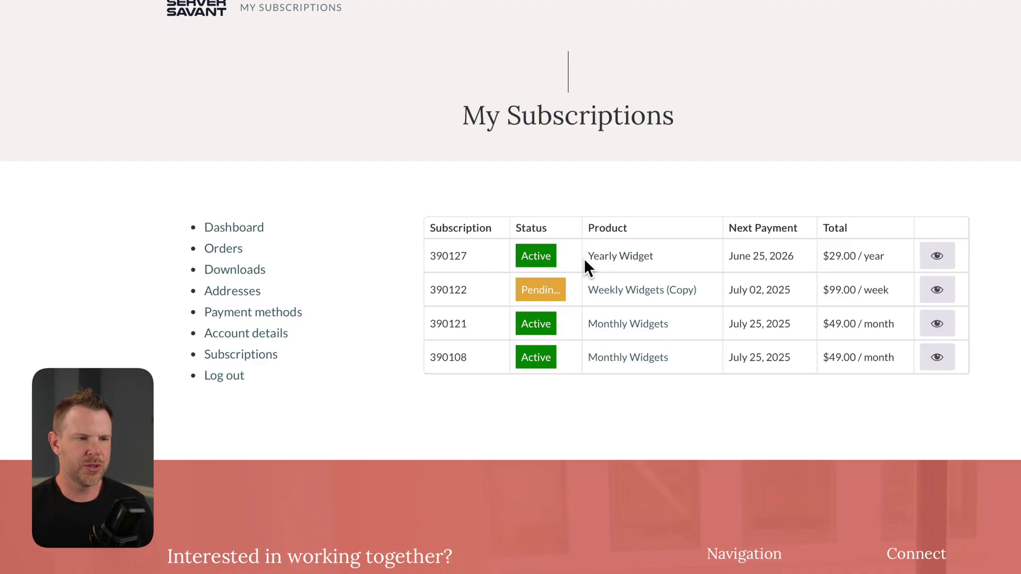
pyautogui.click(938, 256)
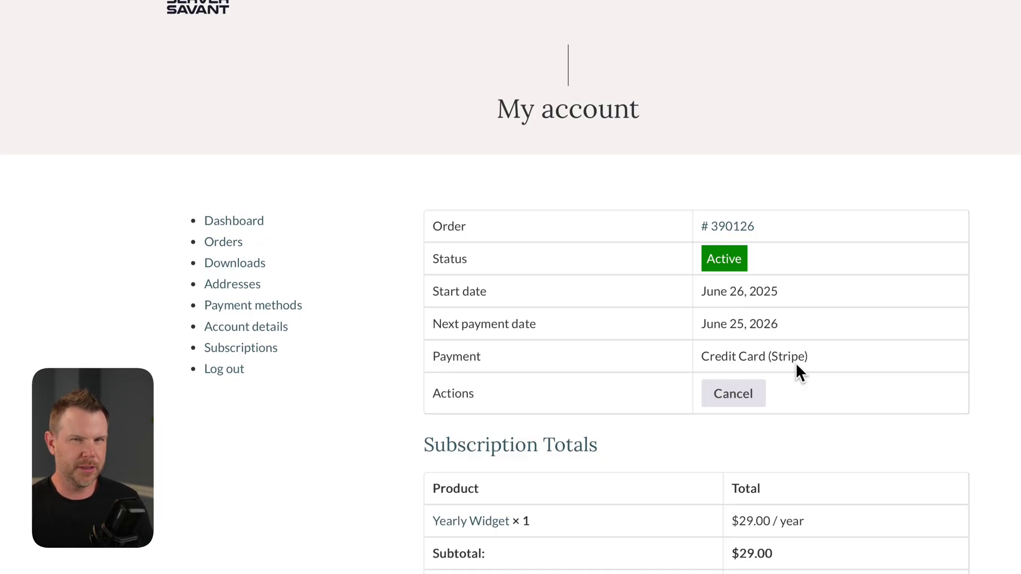
pyautogui.scroll(-1, 819, 362)
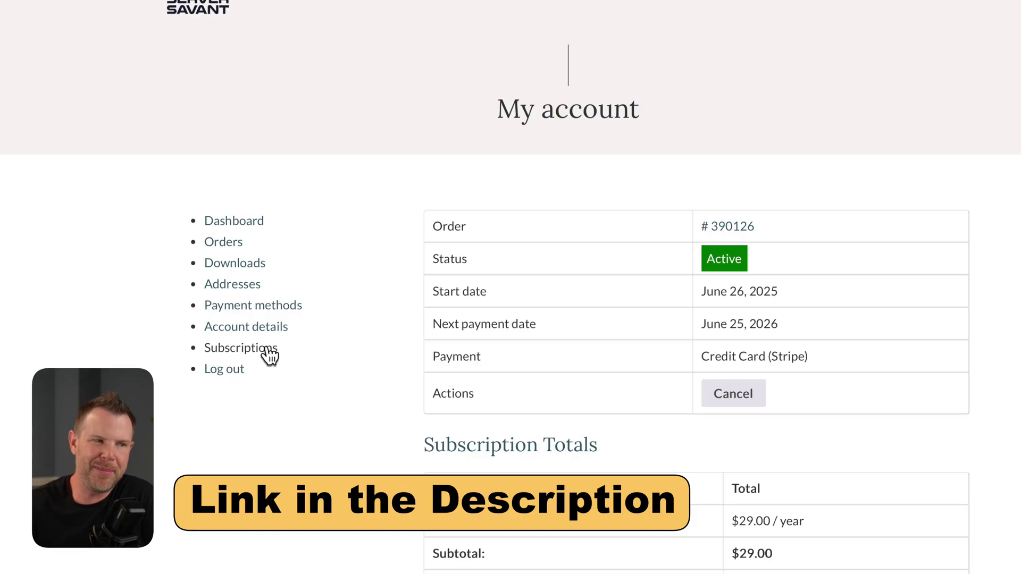
# Go back through the Subscriptions list to the My account Dashboard.
pyautogui.click(248, 357)
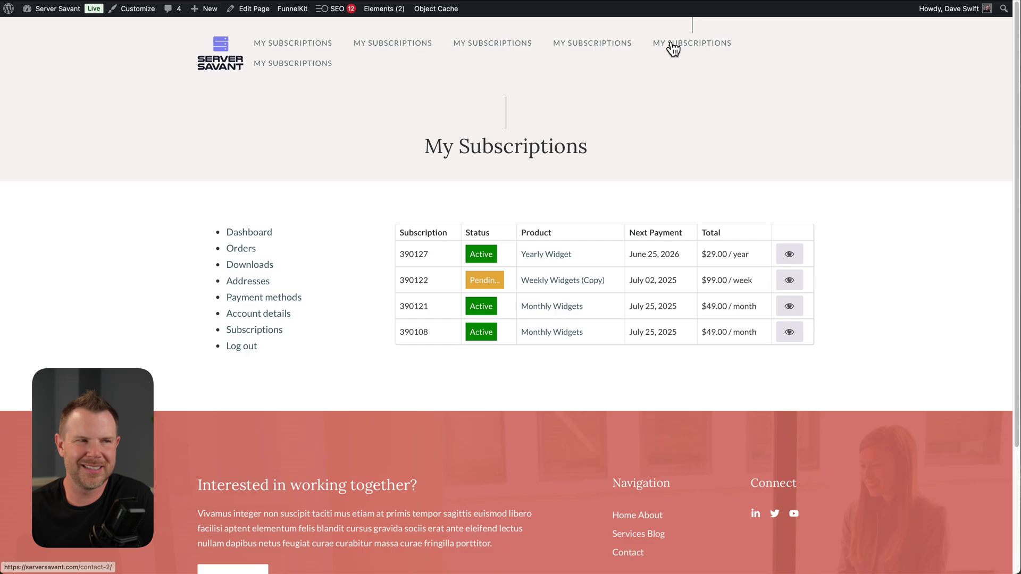
pyautogui.click(248, 234)
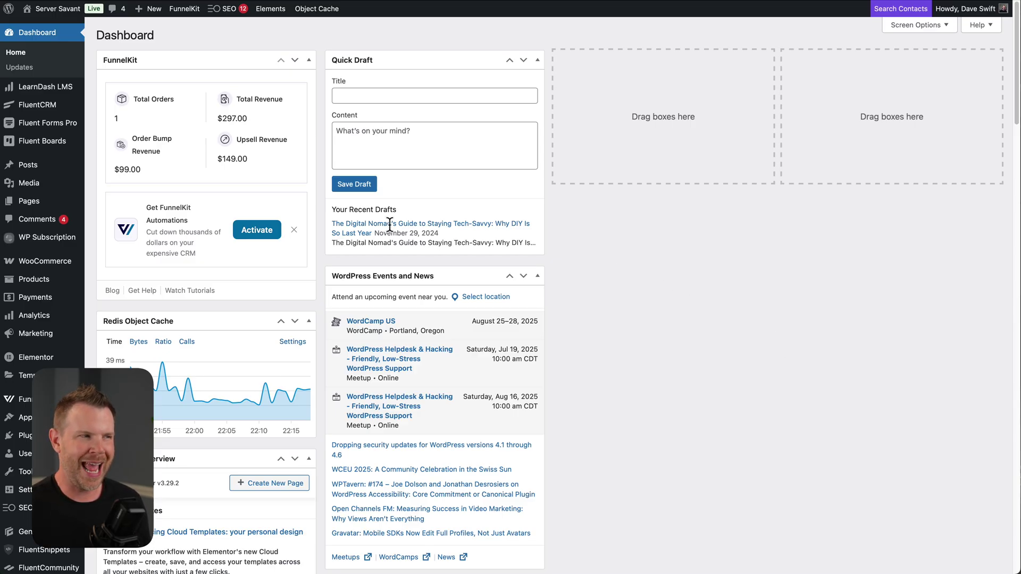
# Reach the WP Subscription entry under WooCommerce in the admin sidebar.
pyautogui.moveTo(8, 245)
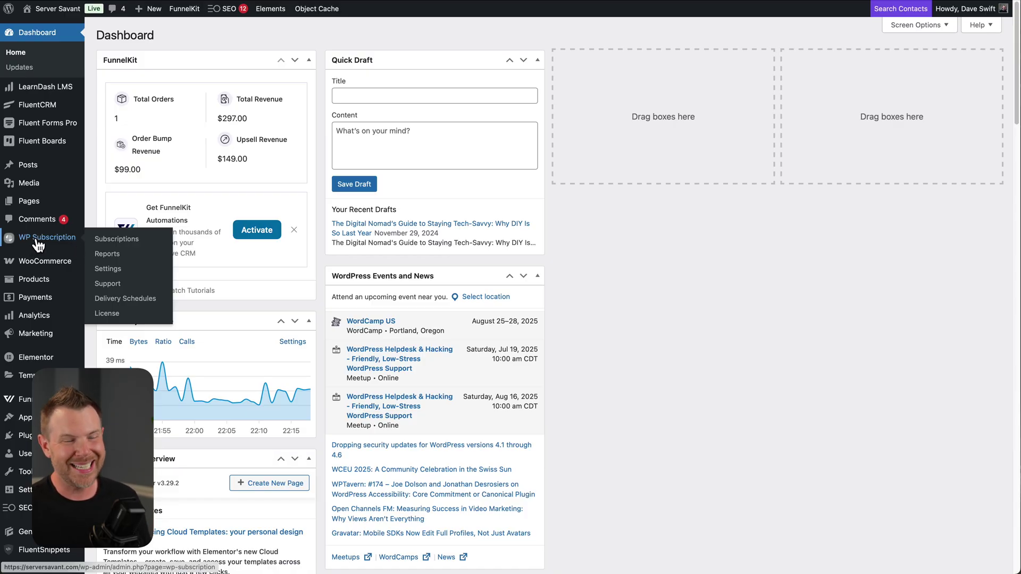
pyautogui.moveTo(15, 263)
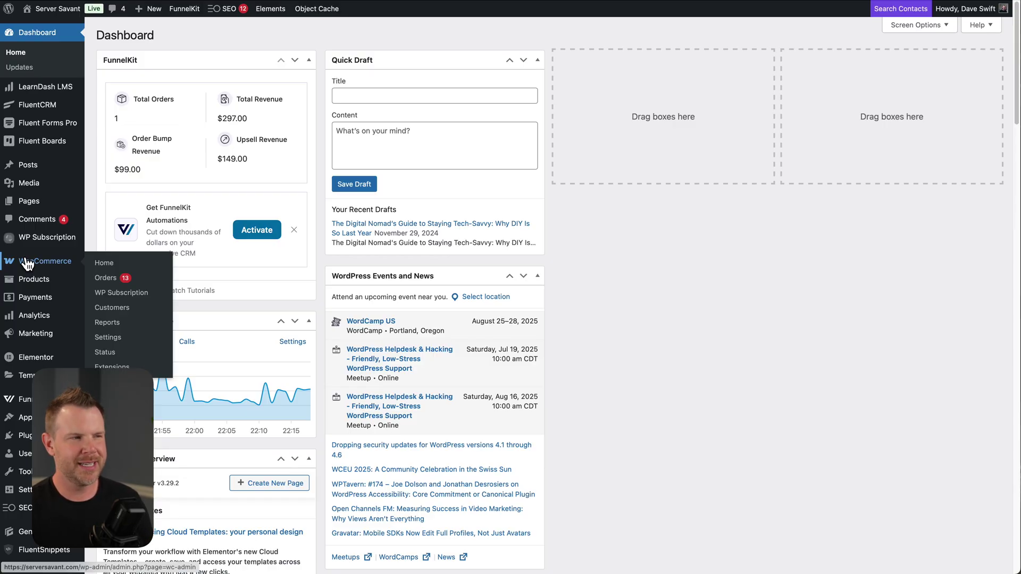
pyautogui.click(133, 293)
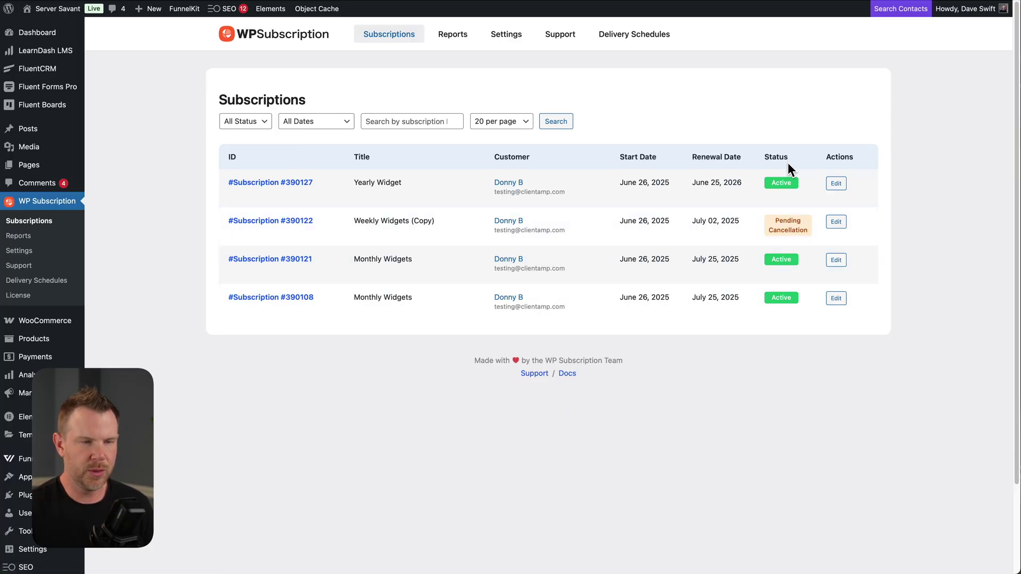
# Cancel Yearly Widget subscription #390127 with the Cancel Subscription action.
pyautogui.click(841, 184)
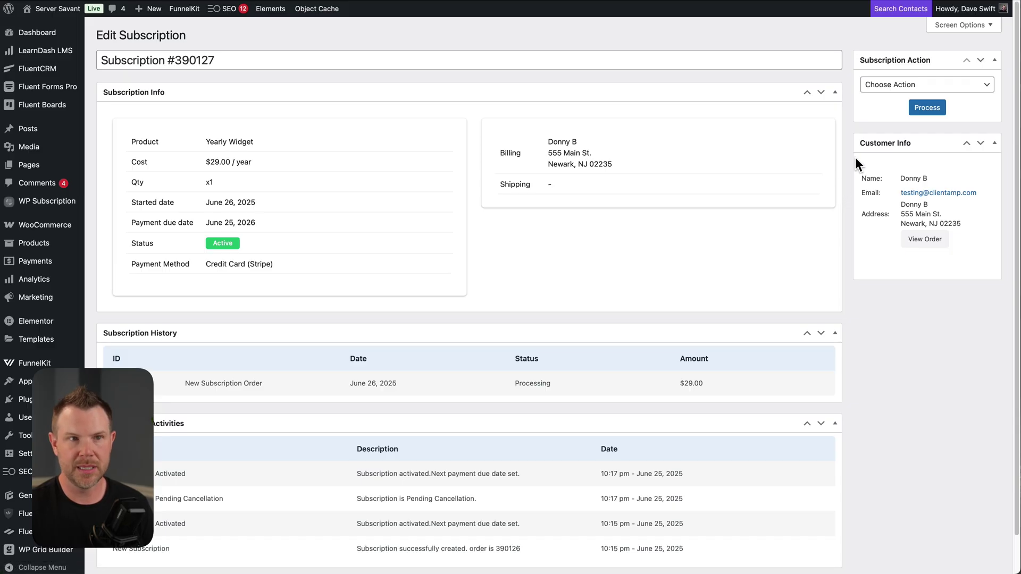
pyautogui.click(891, 91)
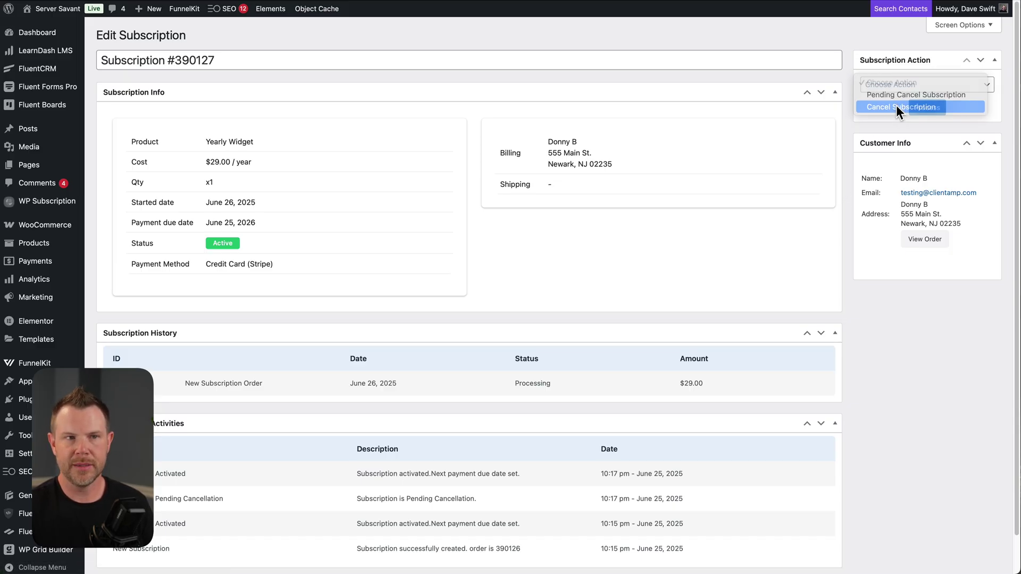
pyautogui.click(896, 105)
pyautogui.click(933, 113)
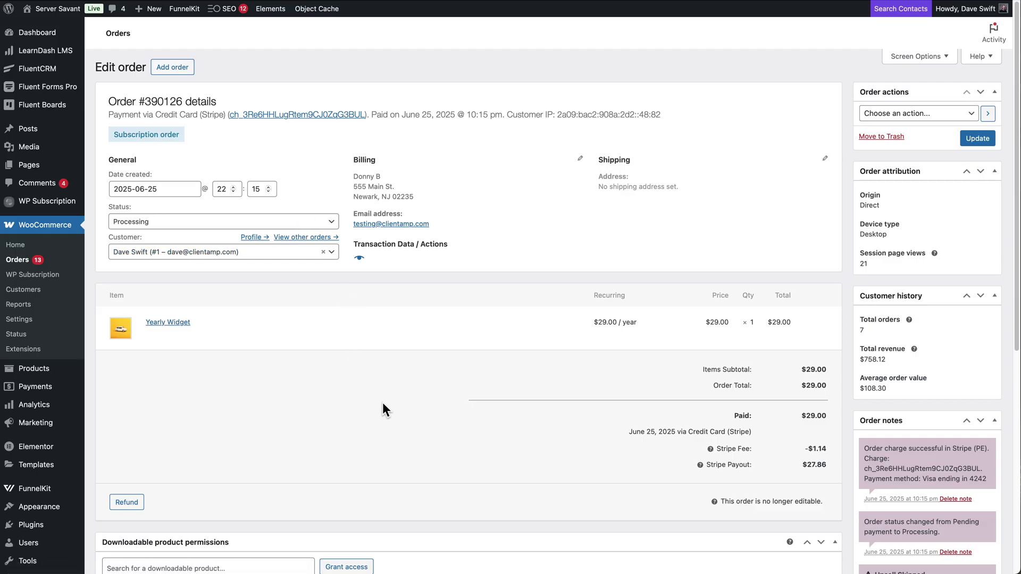
# Review the monthly WP Subscription report, then bring up the Subscription Settings page.
pyautogui.scroll(-5, 930, 445)
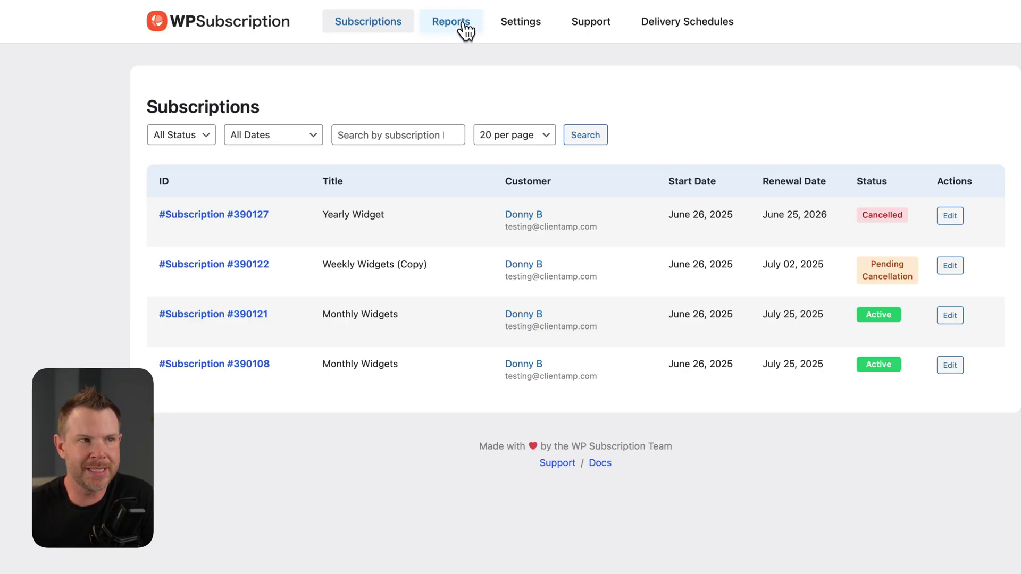
pyautogui.click(457, 32)
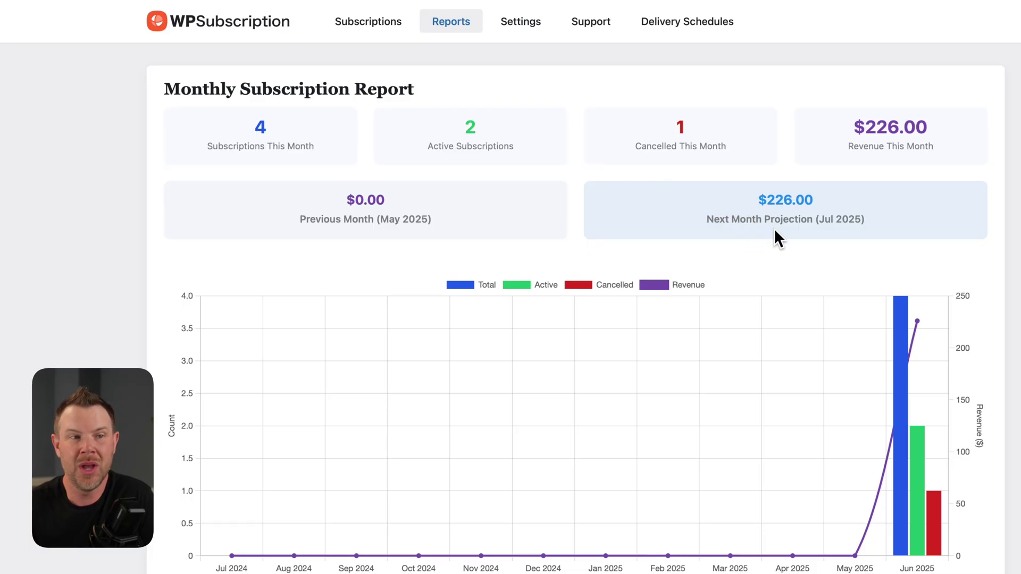
pyautogui.click(516, 33)
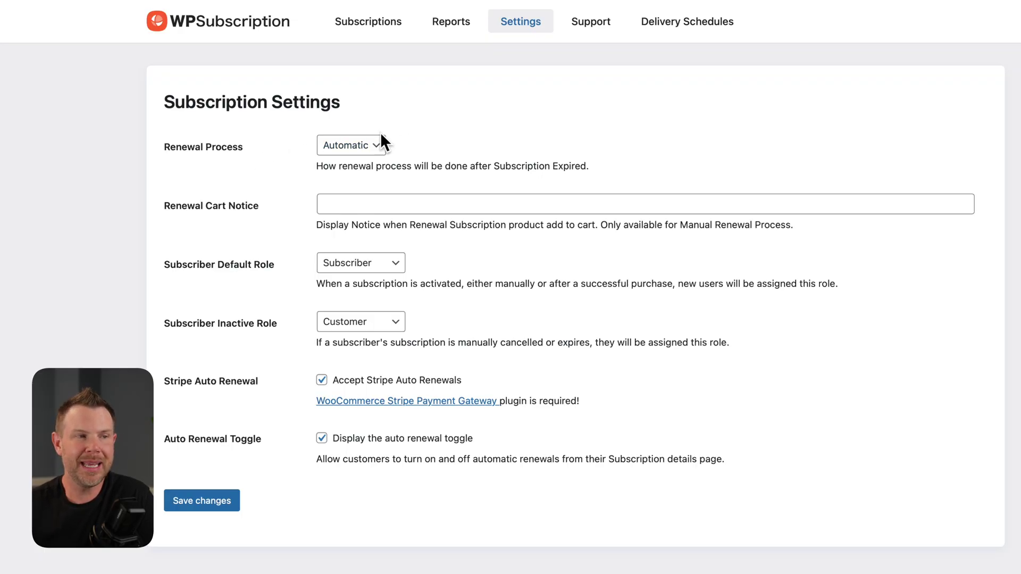
pyautogui.click(377, 146)
pyautogui.click(439, 142)
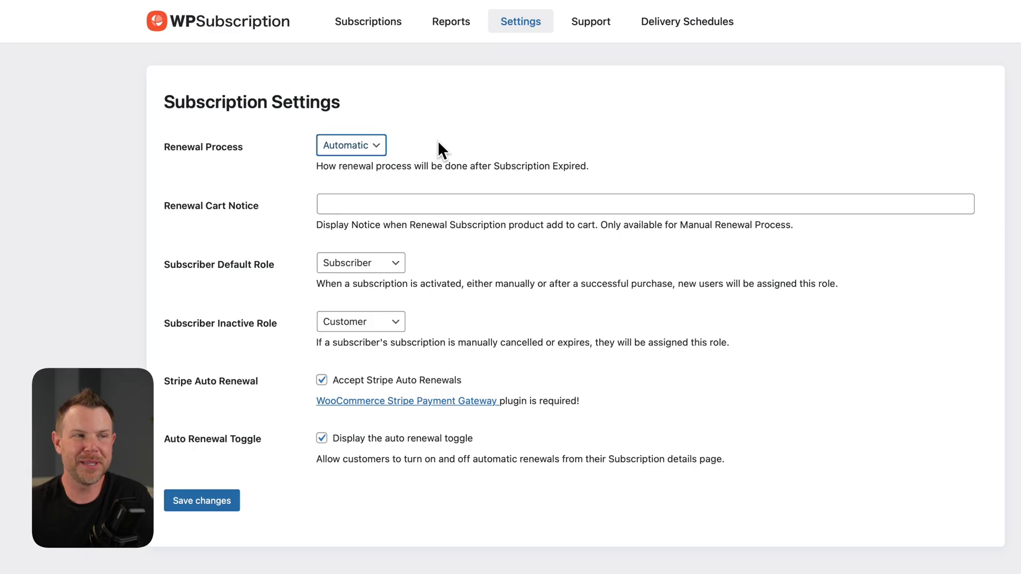
pyautogui.click(356, 139)
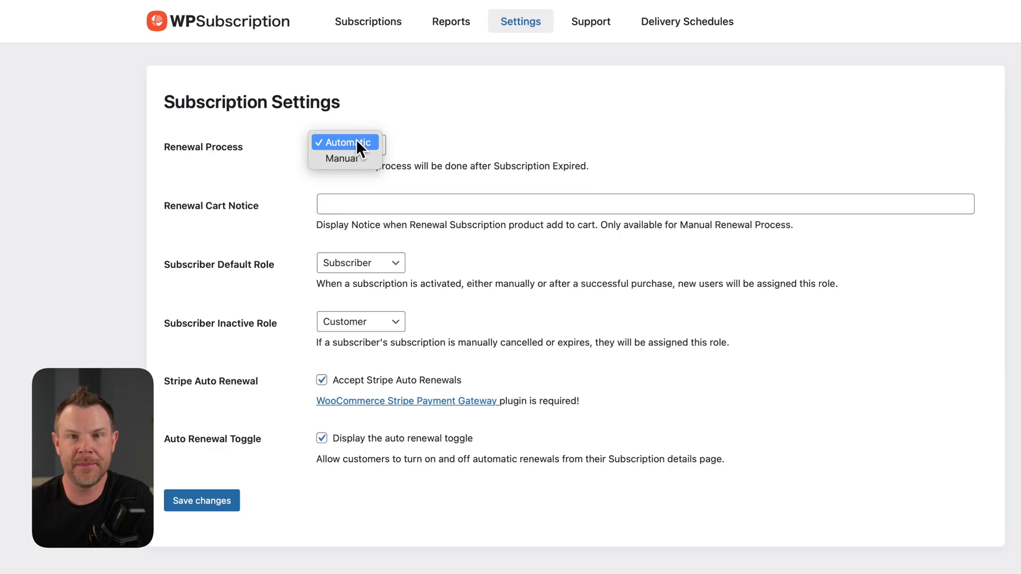
pyautogui.click(355, 139)
pyautogui.press('Tab')
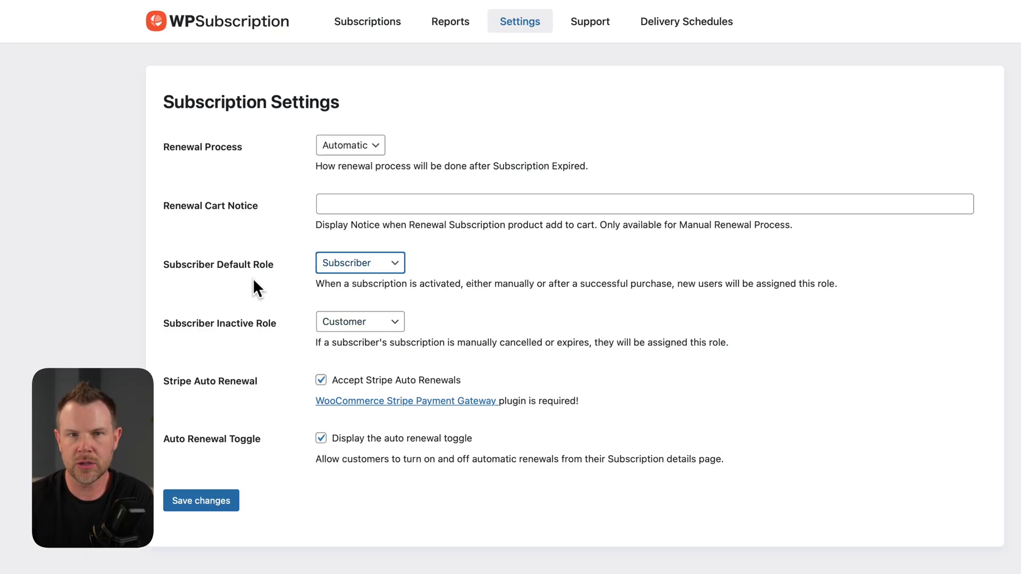
pyautogui.click(353, 268)
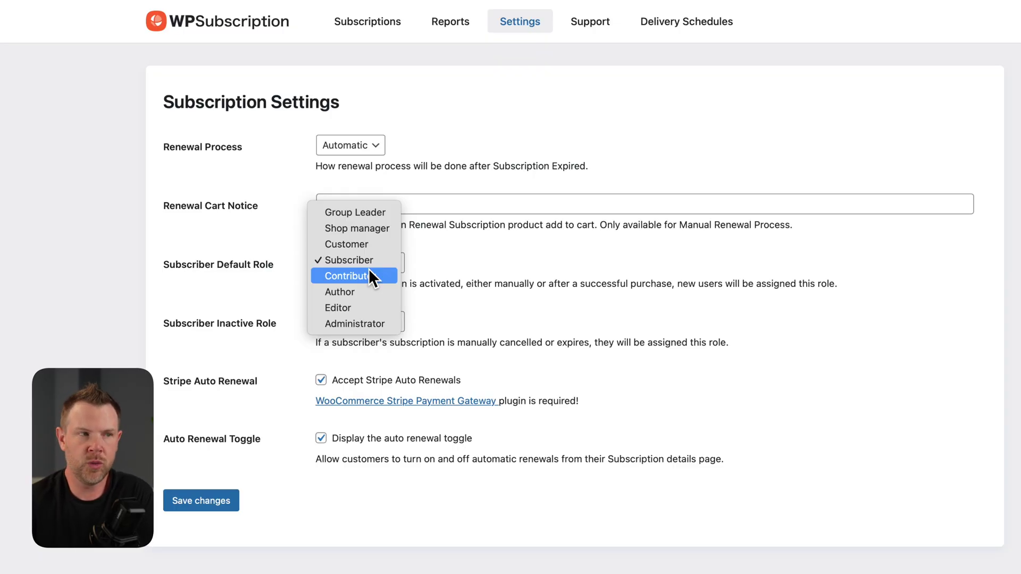
pyautogui.click(330, 259)
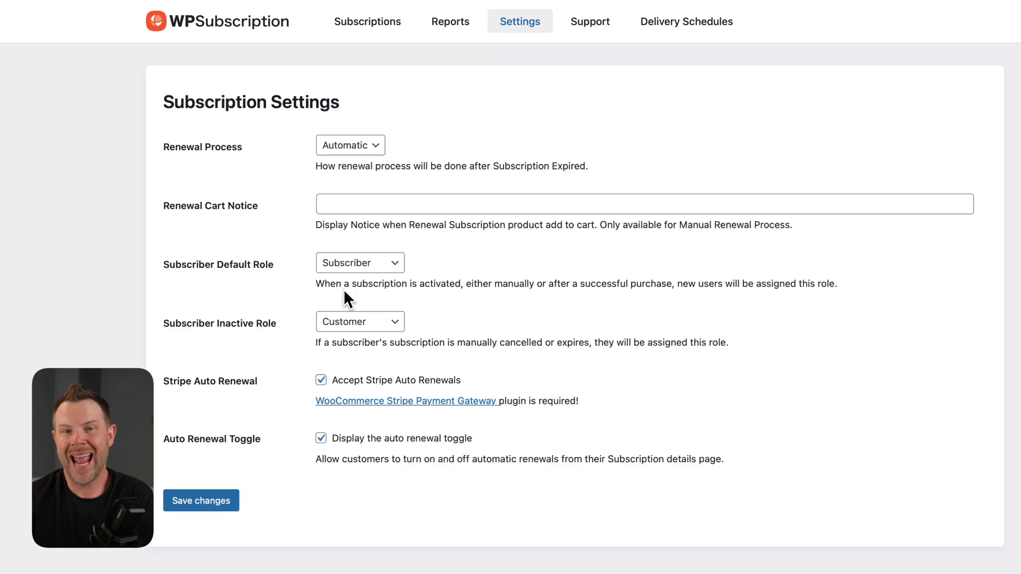
pyautogui.click(358, 321)
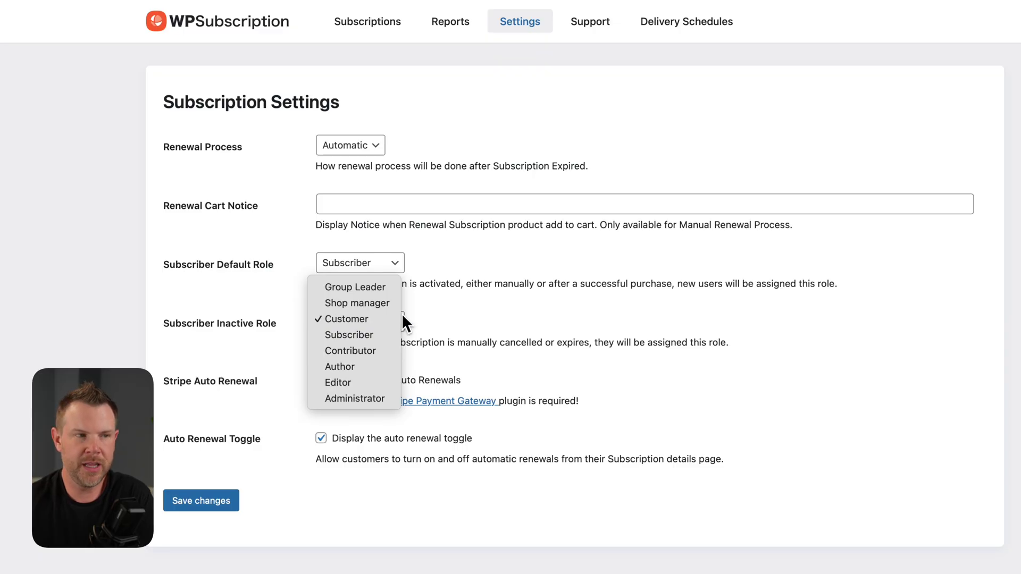
pyautogui.click(478, 314)
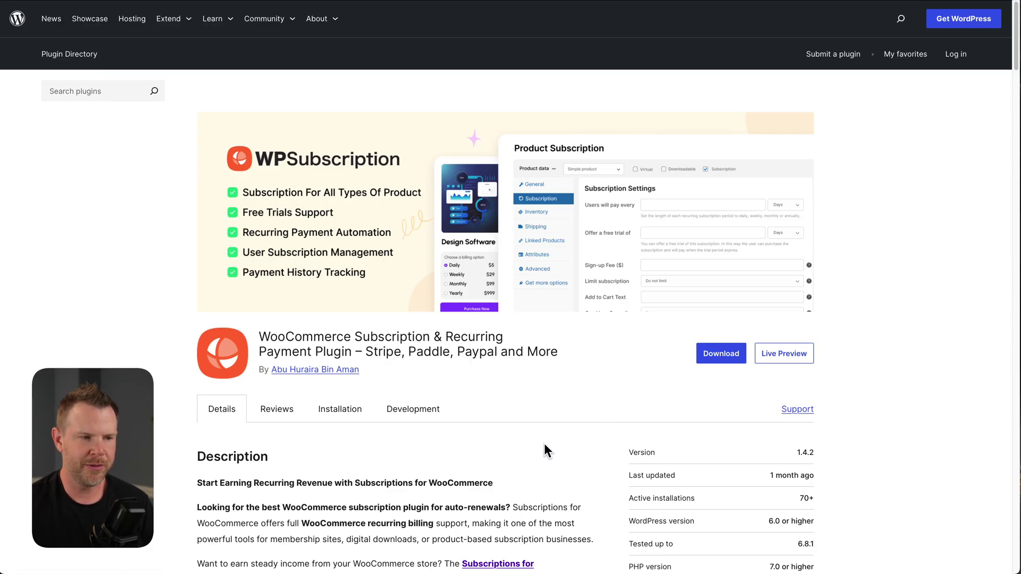
# Scroll the WooCommerce Subscription & Recurring Payment Plugin listing down to its Description.
pyautogui.scroll(-2, 544, 444)
pyautogui.scroll(-1, 547, 442)
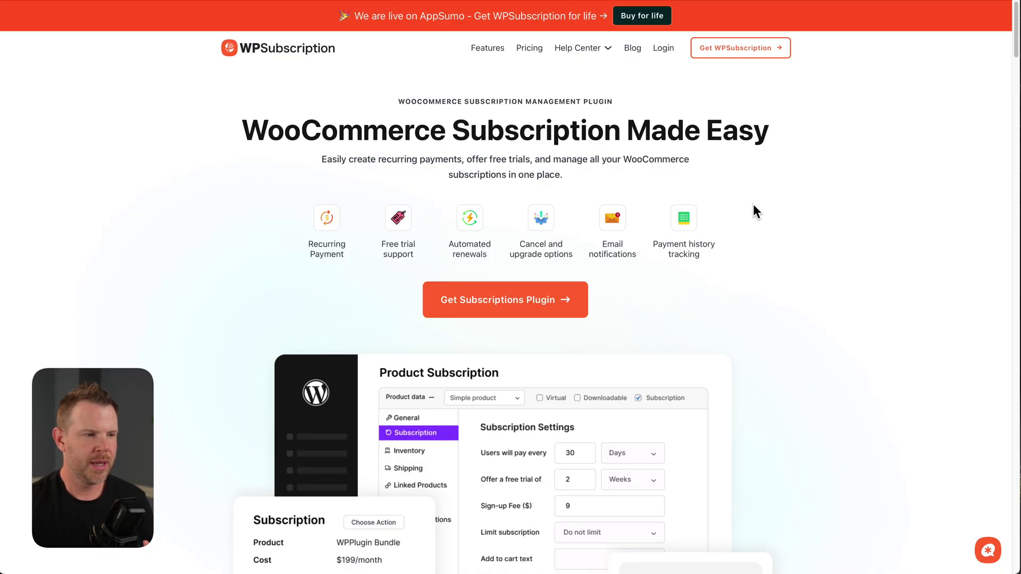
# Scroll the WPSubscription feature sections to the footer and open the support chat panel.
pyautogui.scroll(-20, 769, 263)
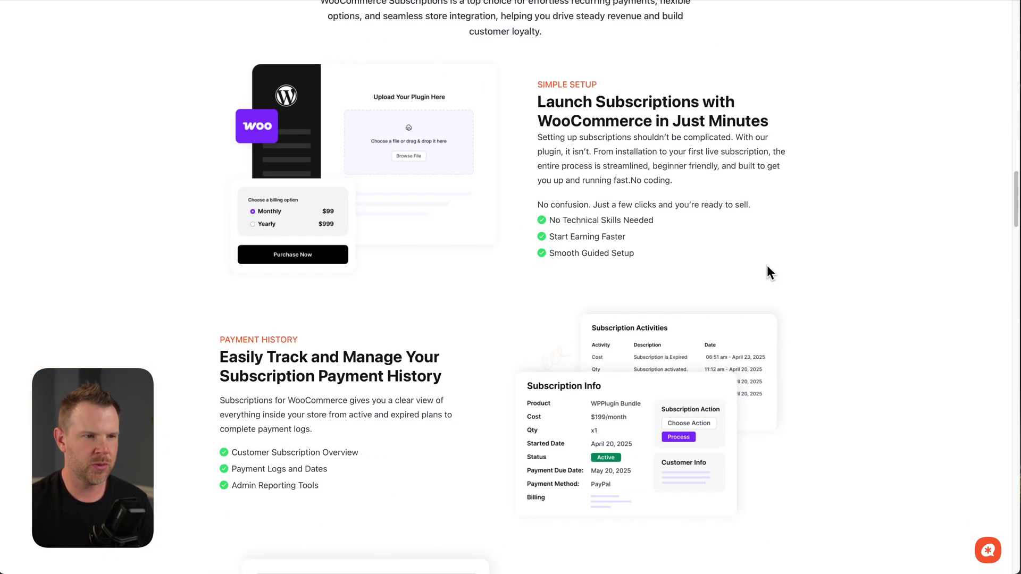
pyautogui.scroll(-20, 767, 269)
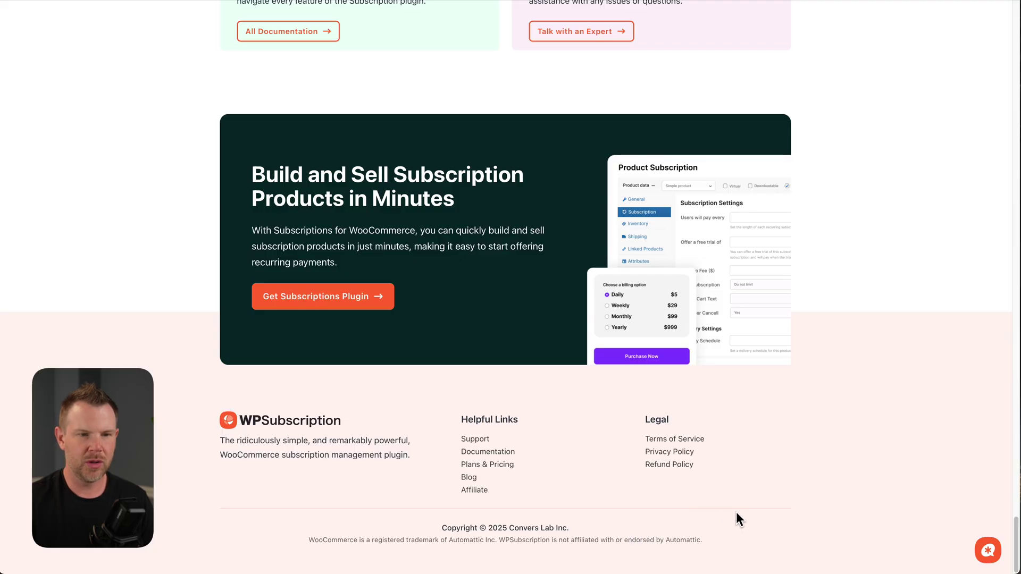
pyautogui.click(987, 551)
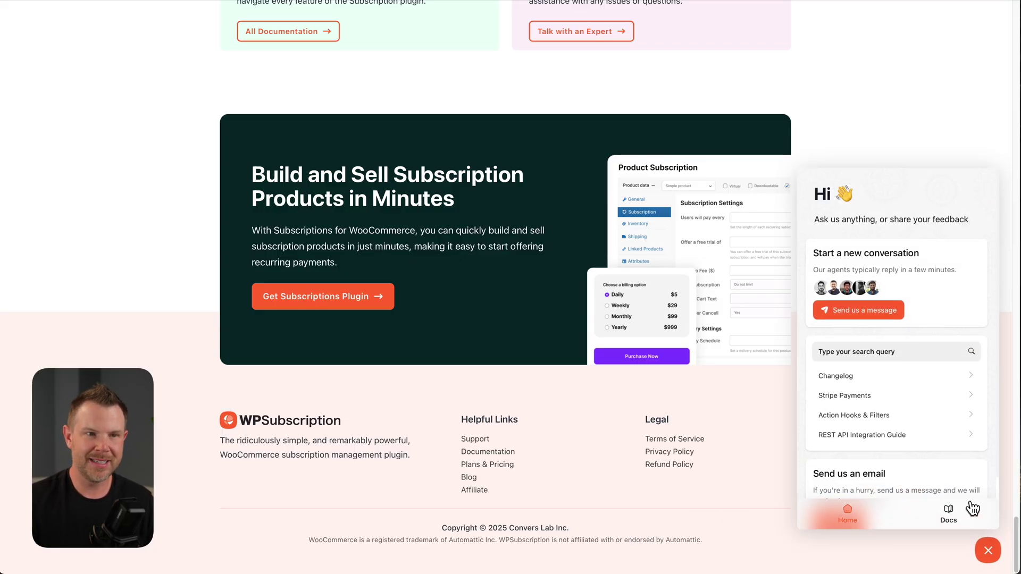
pyautogui.scroll(-2, 929, 409)
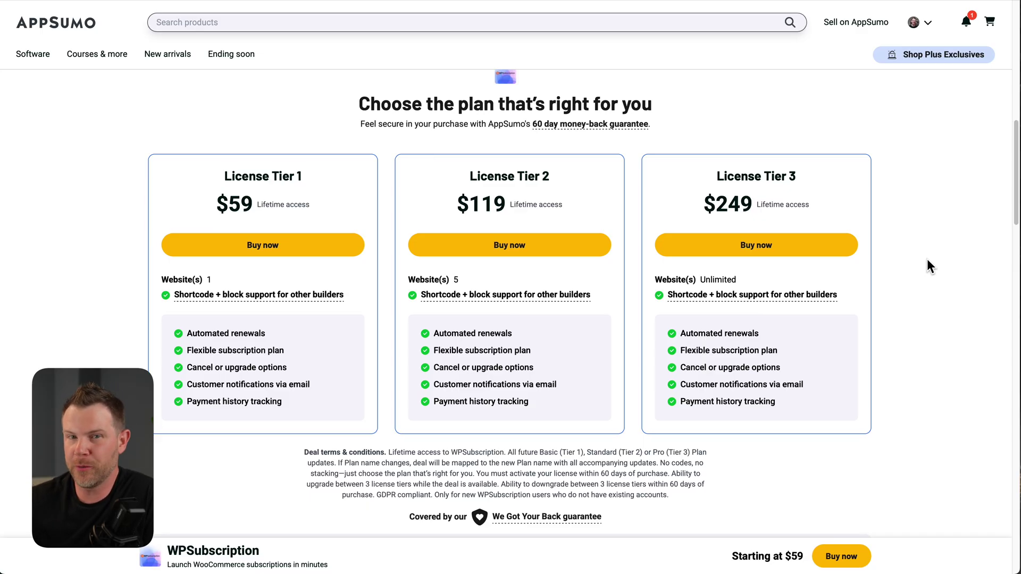
# Scroll the AppSumo WPSubscription deal to its $59, $119 and $249 lifetime license tiers.
pyautogui.scroll(1, 927, 260)
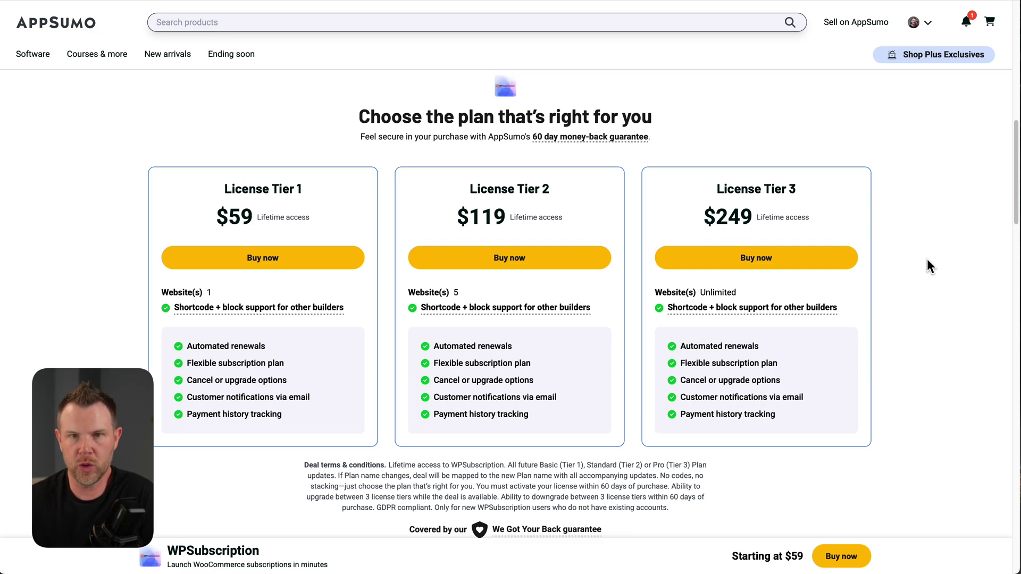
pyautogui.scroll(-1, 927, 260)
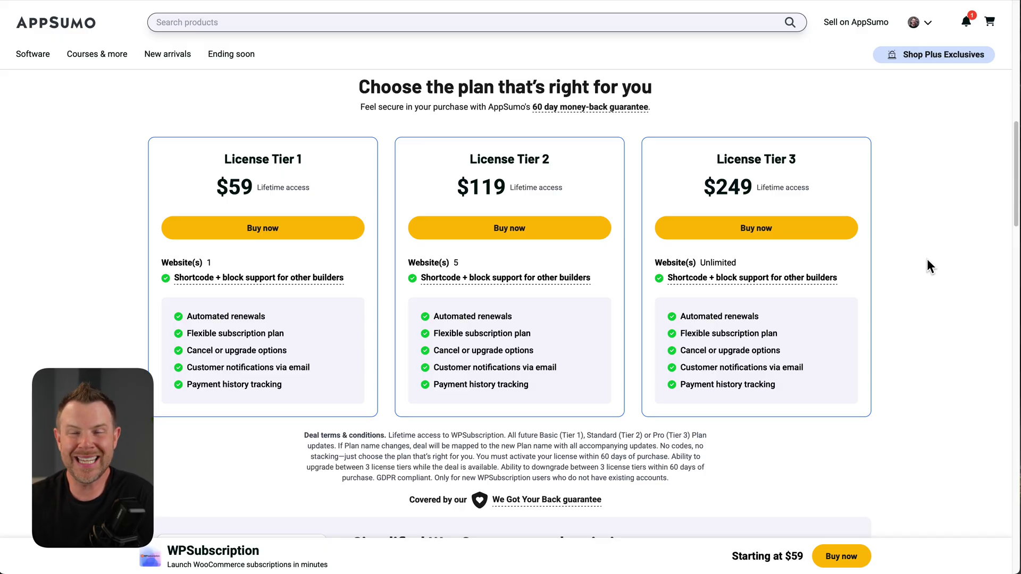
pyautogui.scroll(1, 927, 260)
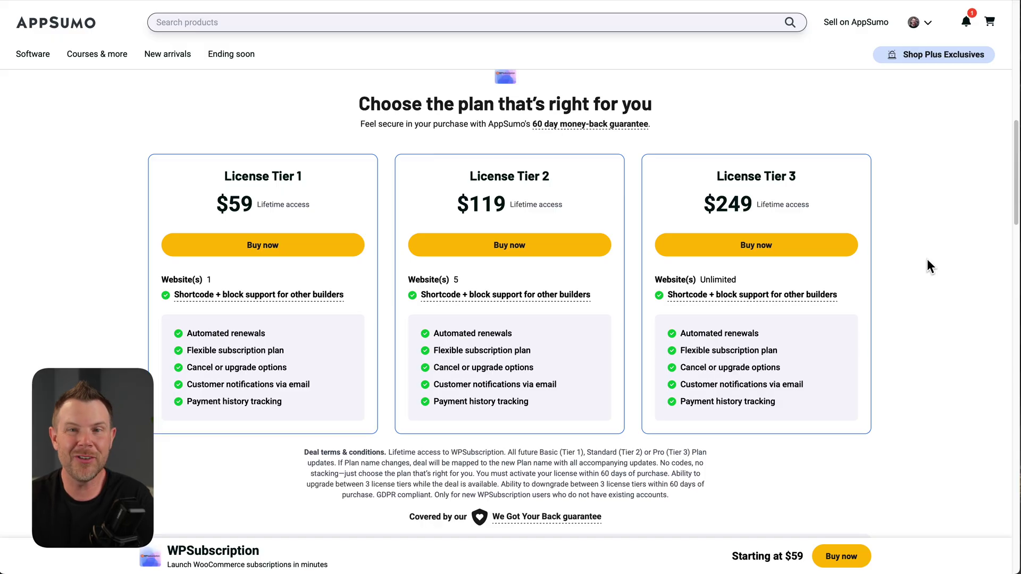
pyautogui.scroll(1, 927, 259)
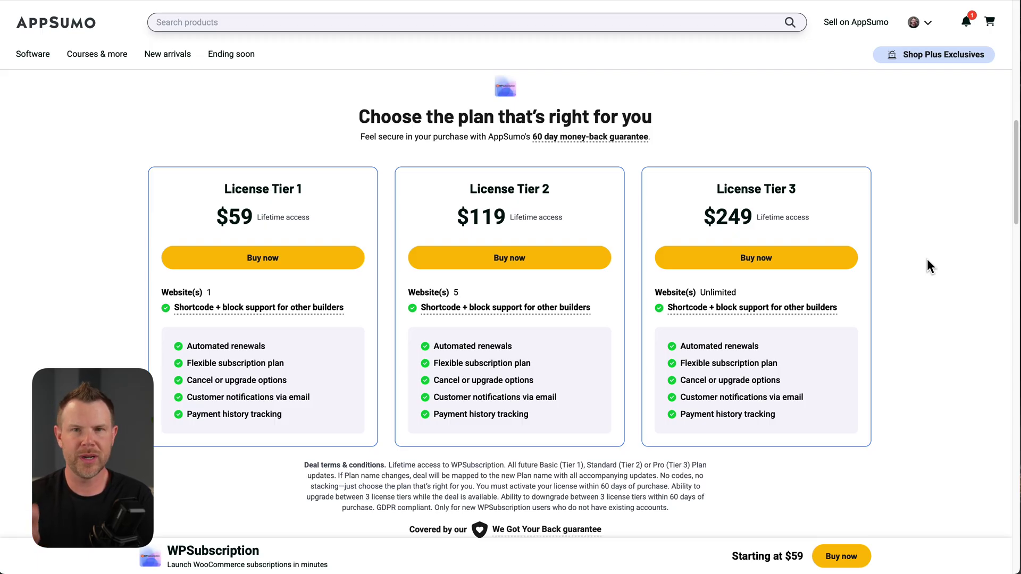
pyautogui.scroll(-1, 927, 259)
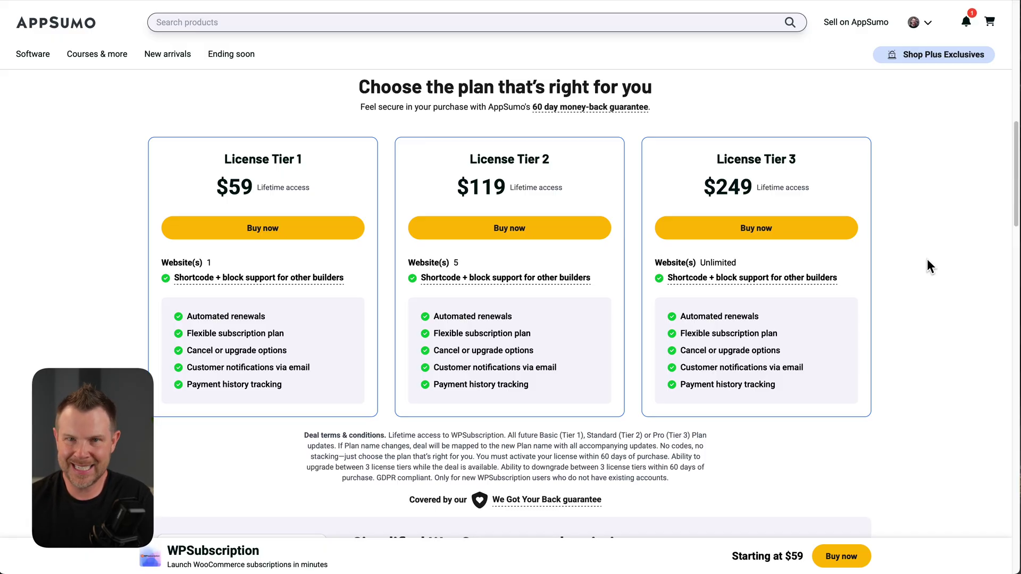
pyautogui.scroll(1, 927, 260)
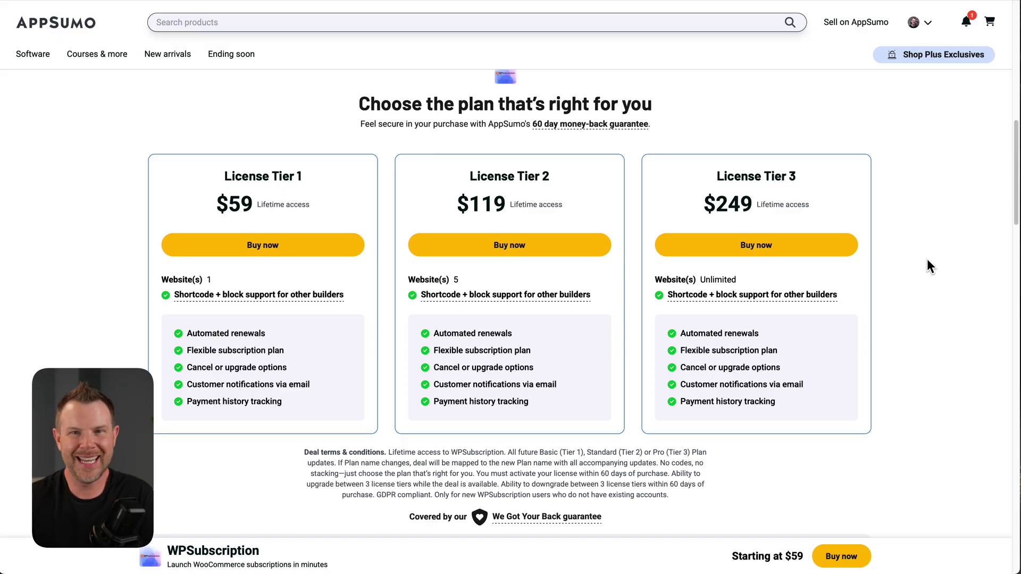
pyautogui.scroll(1, 928, 260)
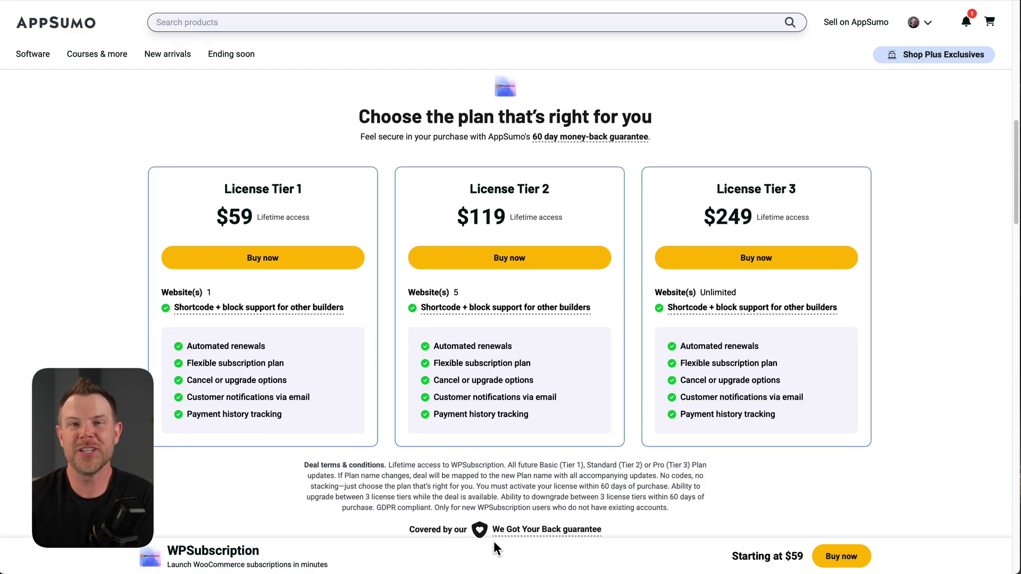
pyautogui.scroll(-1, 493, 541)
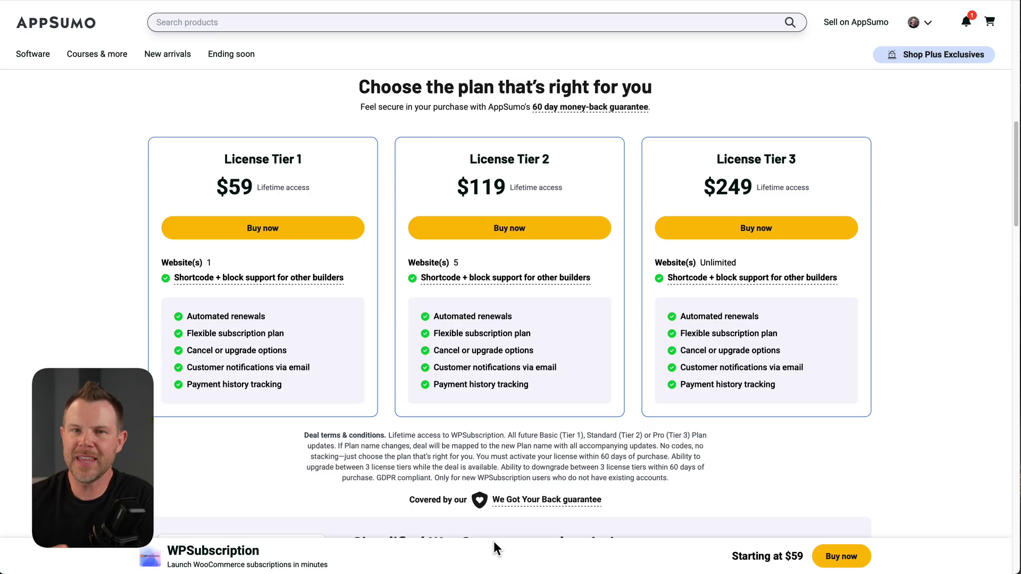
pyautogui.scroll(1, 493, 541)
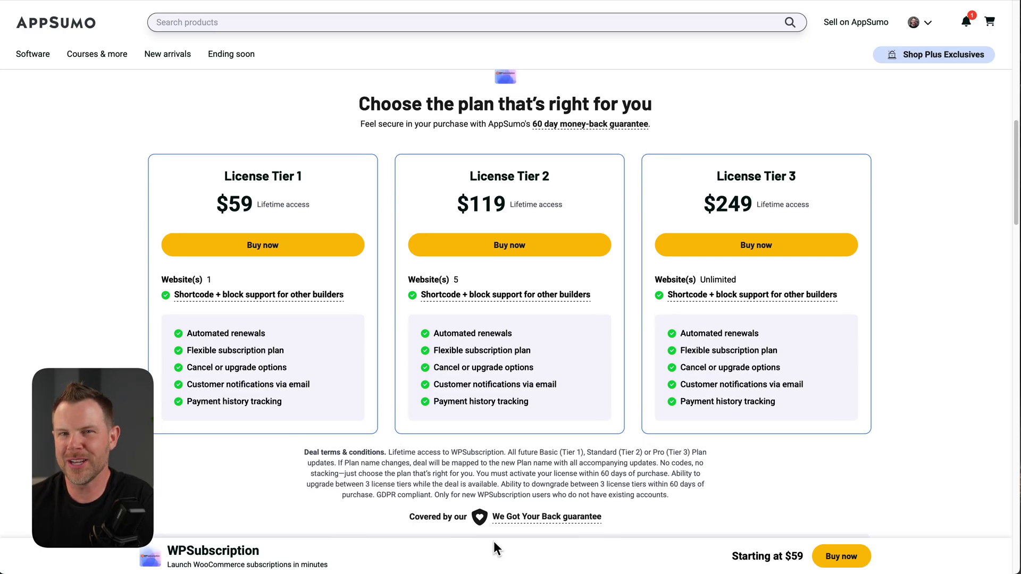